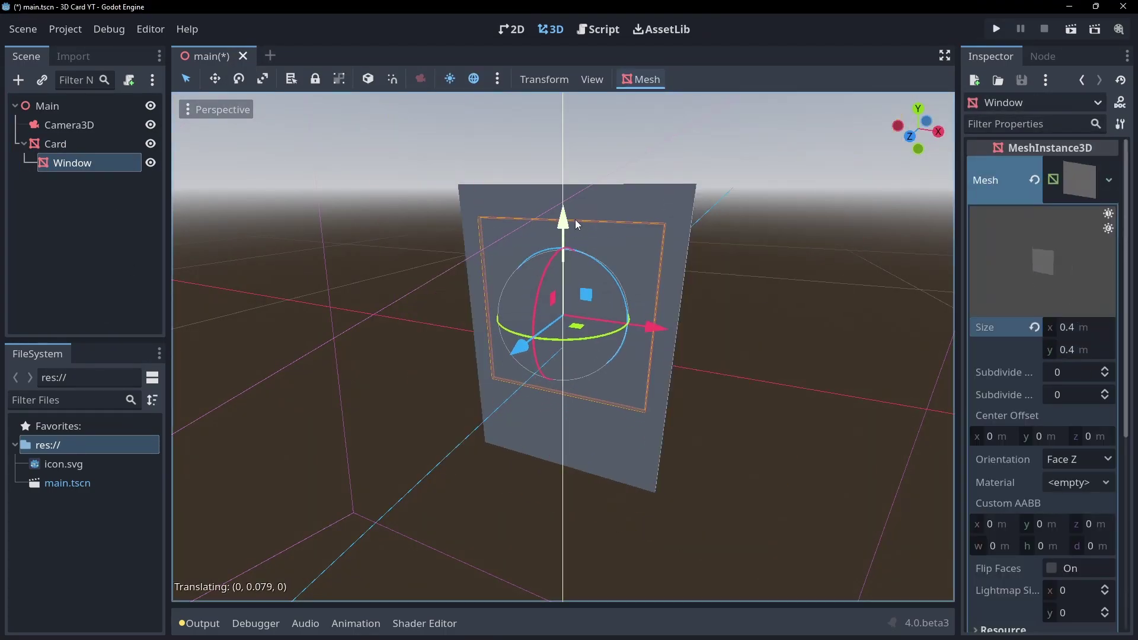
# - Add a SubViewport under Window with Size 1920 × 1080
pyautogui.click(18, 80)
pyautogui.write('viewpo')
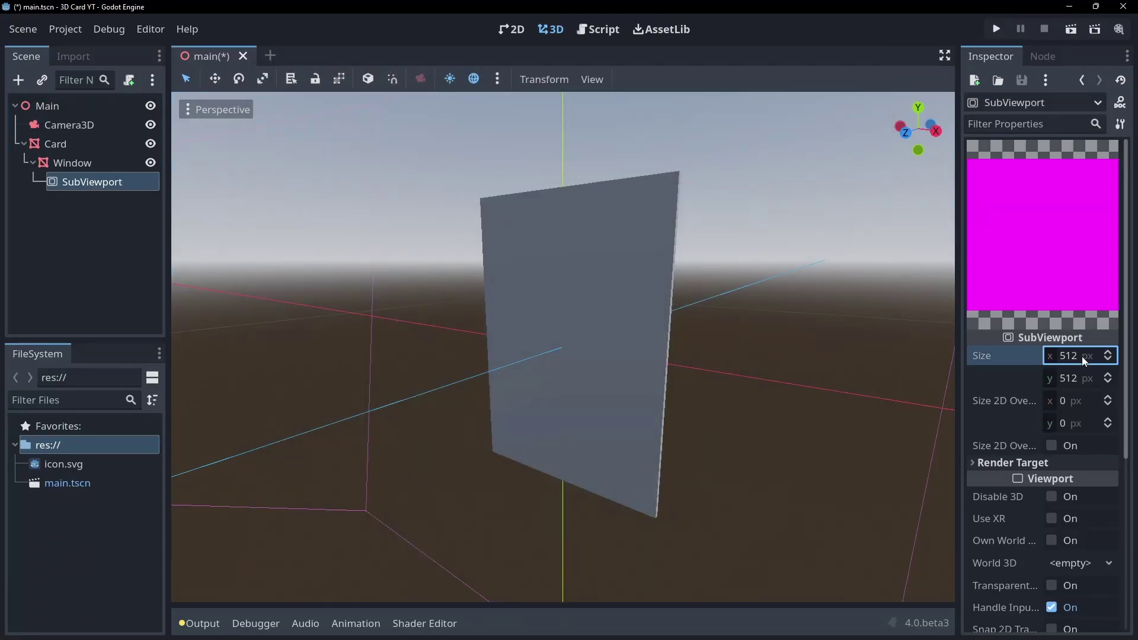
pyautogui.click(1079, 355)
pyautogui.write('1920')
pyautogui.press('Return')
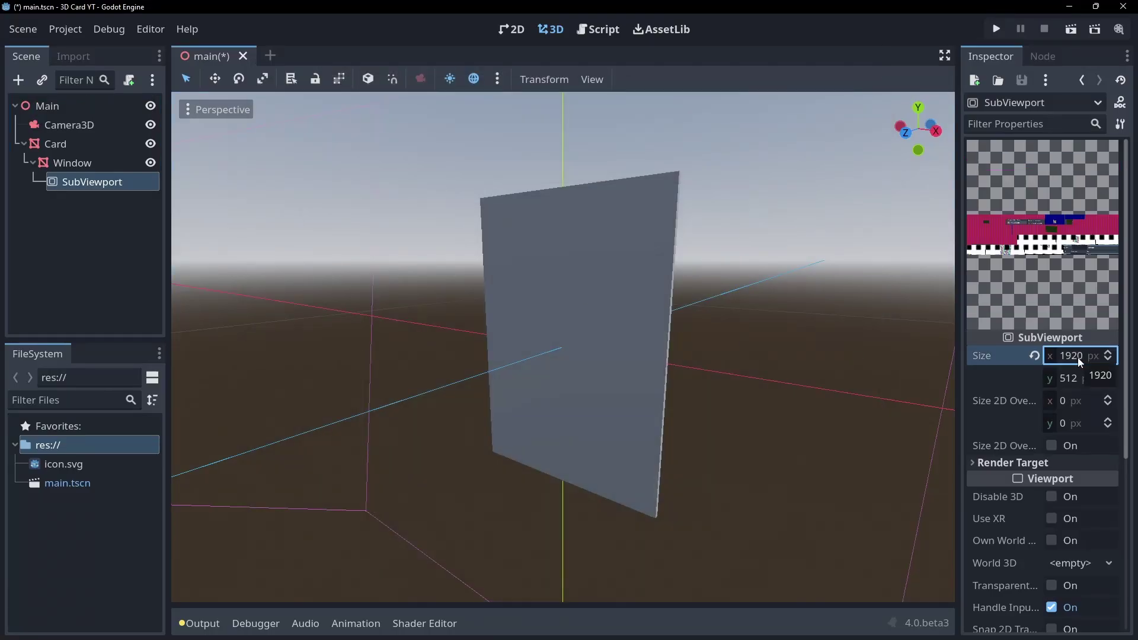
pyautogui.click(1079, 379)
pyautogui.write('1080')
pyautogui.press('Return')
# - Rename the SubViewport to WindowView
pyautogui.click(129, 182)
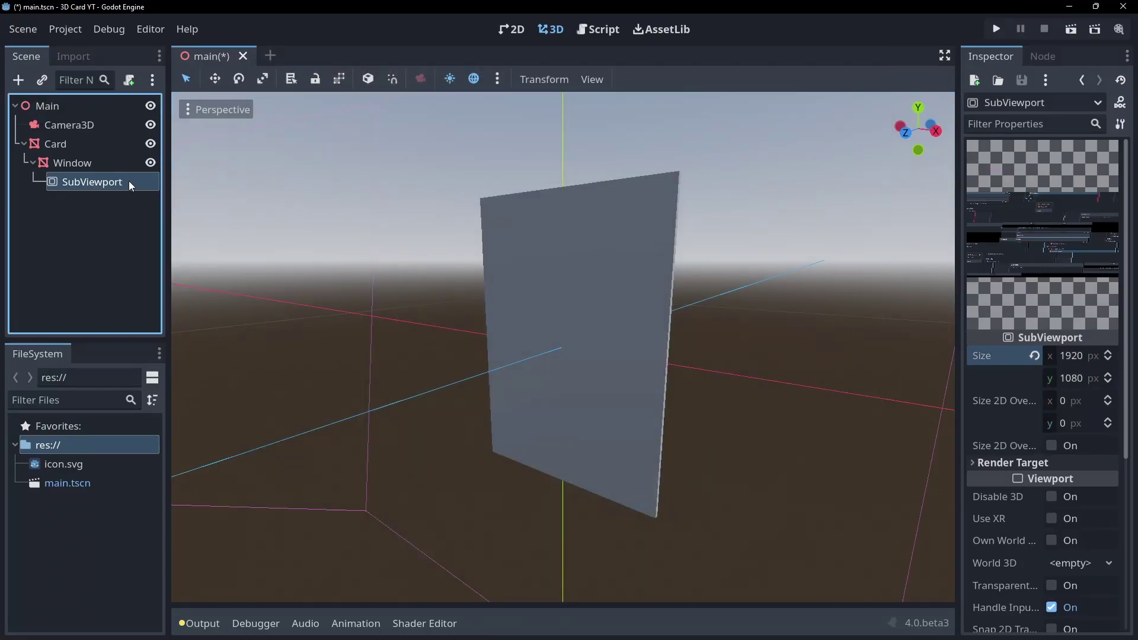
pyautogui.write('WindowVie')
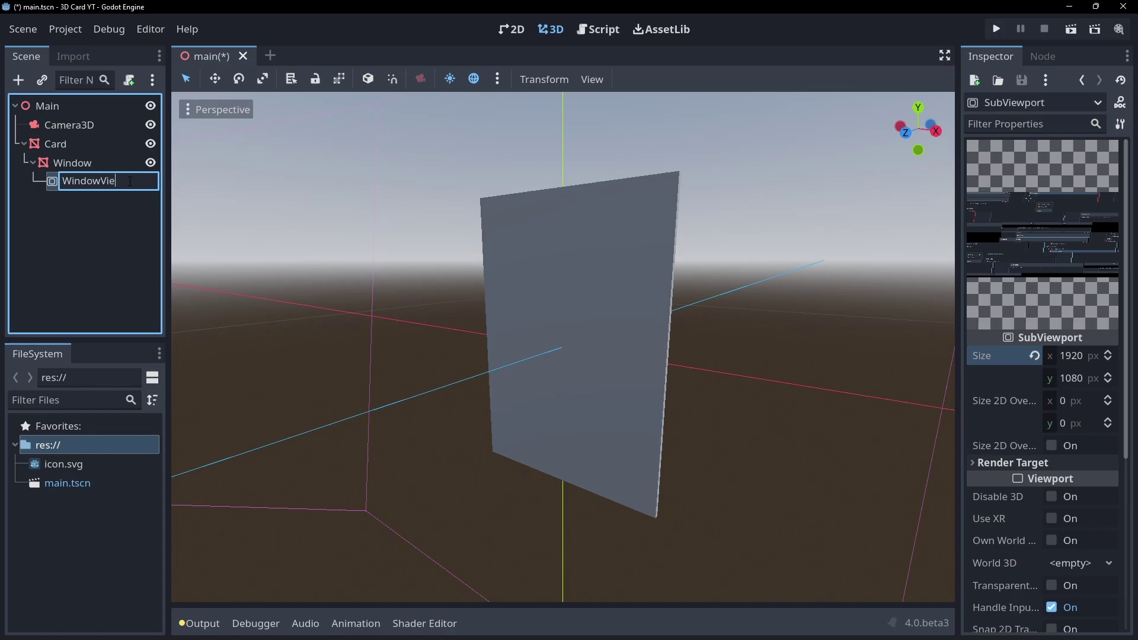
pyautogui.write('w')
pyautogui.press('Return')
# - Add a Camera3D and nest it under WindowView
pyautogui.click(53, 125)
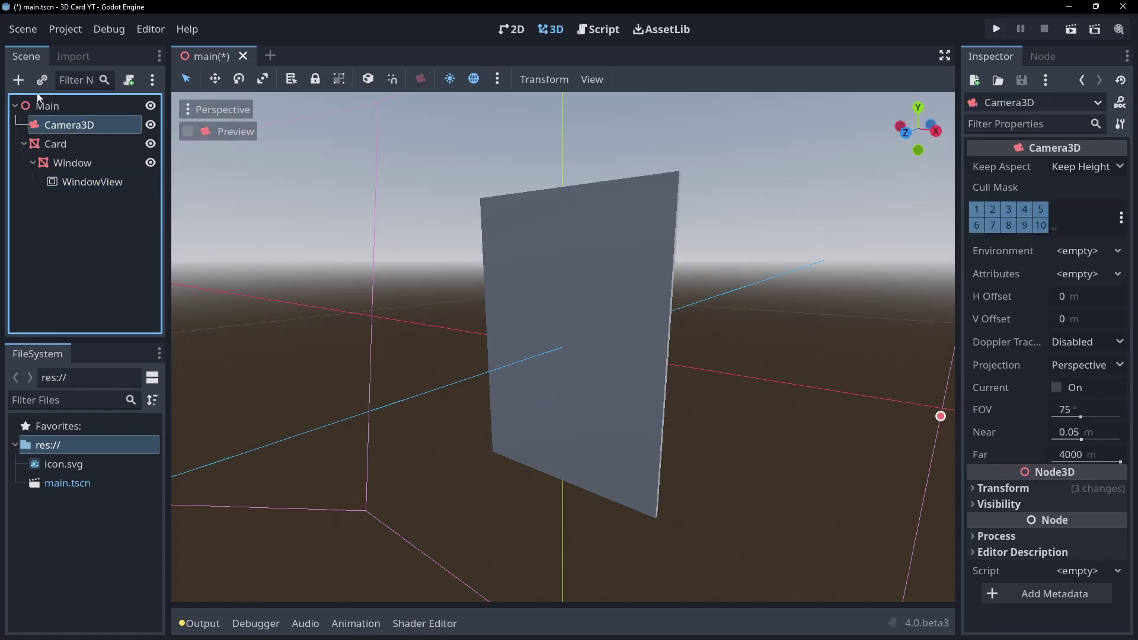
pyautogui.hotkey('ctrl', 'a')
pyautogui.write('c')
pyautogui.press('Return')
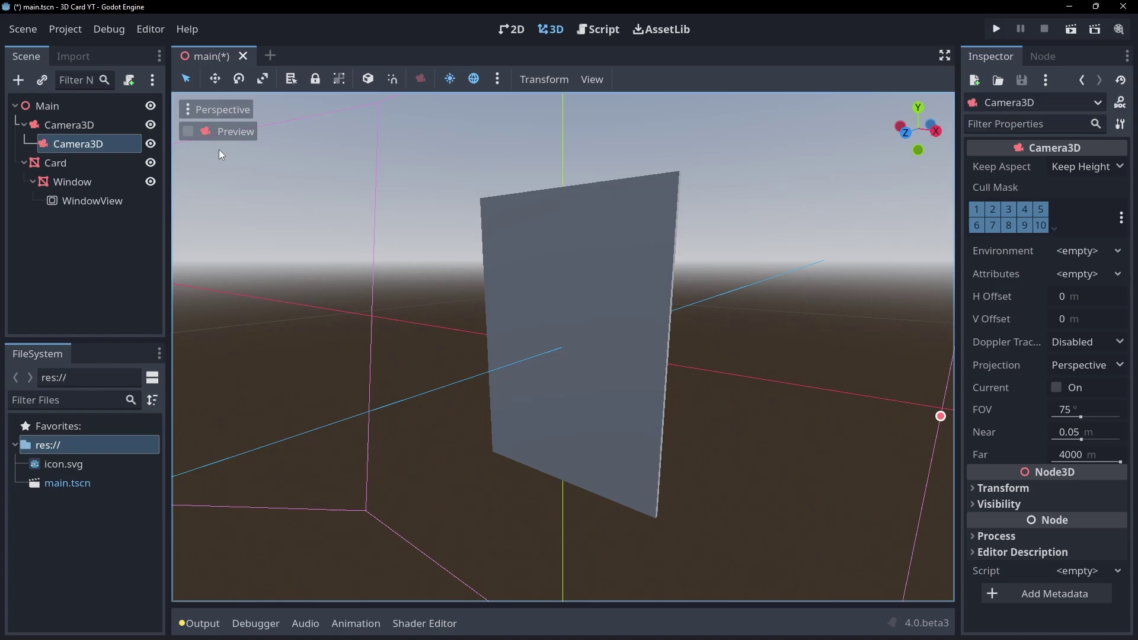
pyautogui.moveTo(77, 144); pyautogui.dragTo(83, 197)
# - Add a MeshInstance3D box under Window and rename it Room
pyautogui.click(72, 163)
pyautogui.hotkey('ctrl', 'a')
pyautogui.write('mesh')
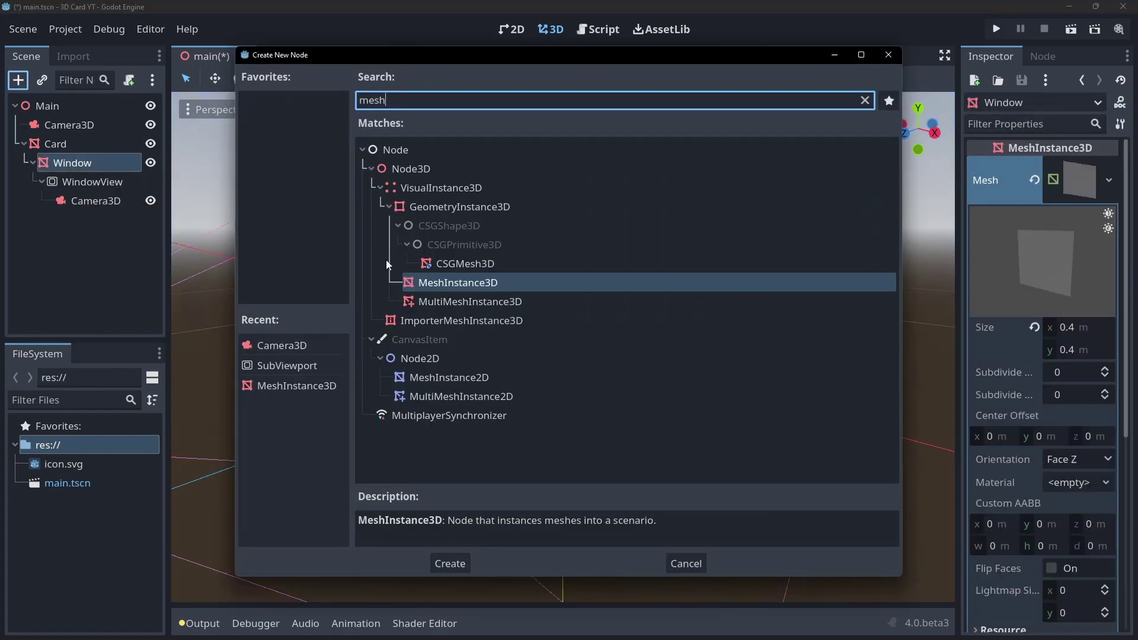
pyautogui.press('Return')
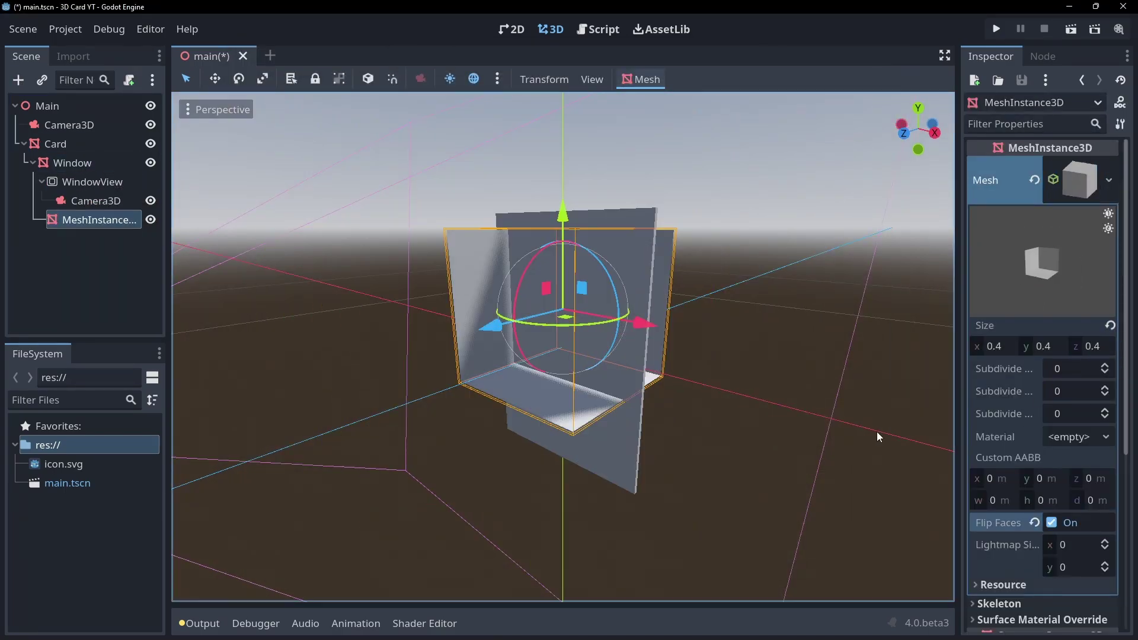
pyautogui.moveTo(877, 437); pyautogui.dragTo(707, 369, button='middle')
pyautogui.press('F2')
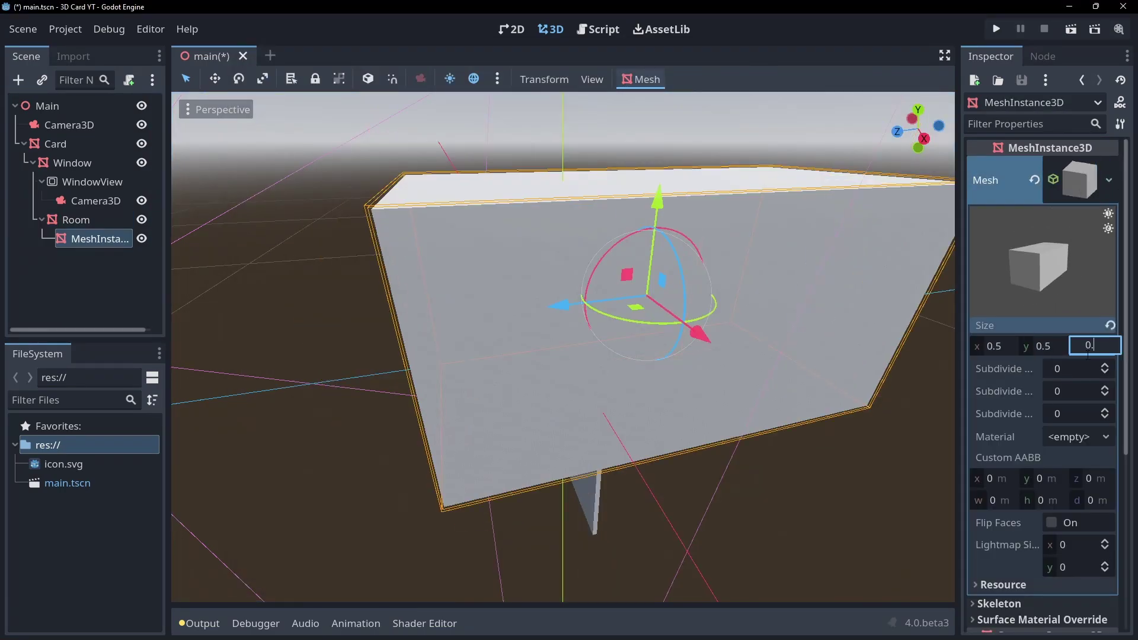
# - Shrink a box mesh and move it inside the room
pyautogui.click(1045, 345)
pyautogui.write('0.1')
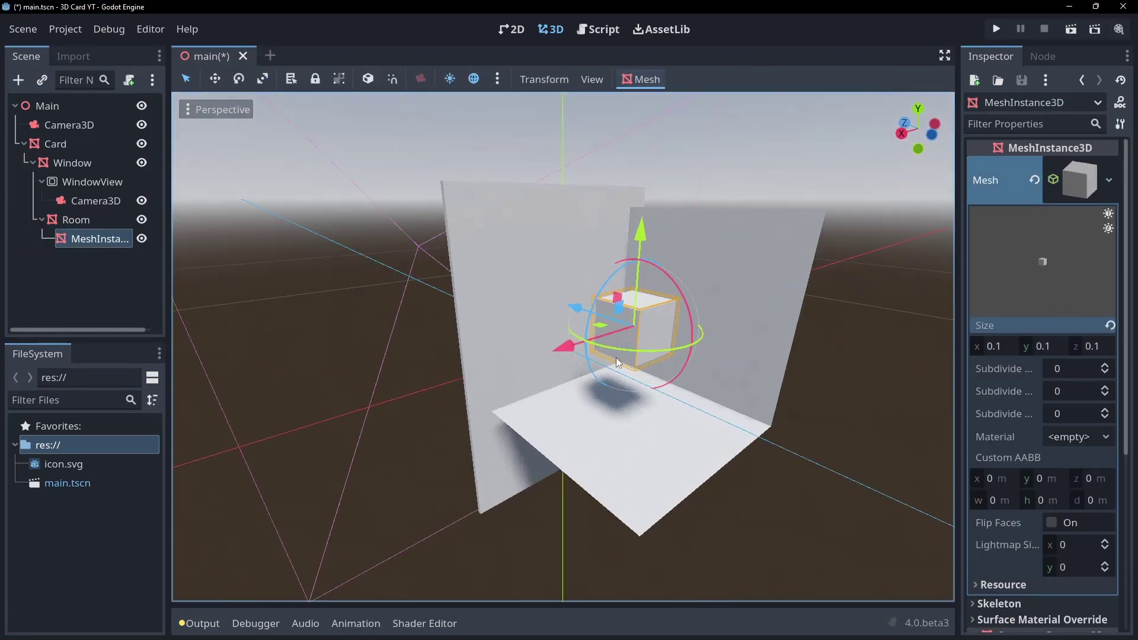
pyautogui.moveTo(682, 263); pyautogui.dragTo(663, 306)
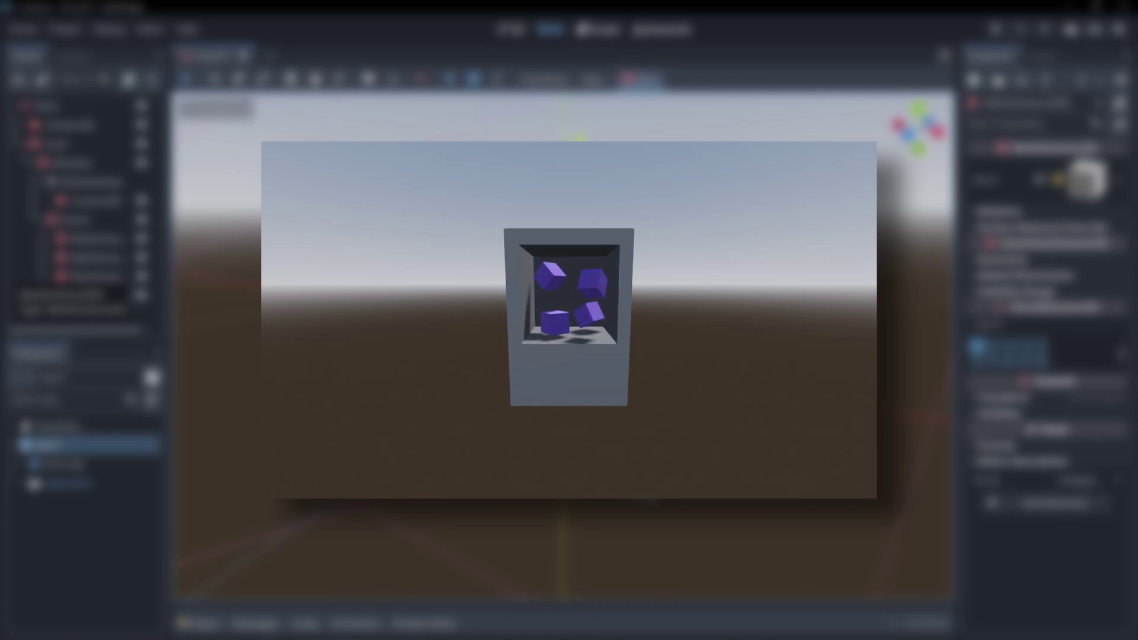
# - Move Room and all its meshes from render layer 1 to render layer 11
pyautogui.click(69, 218)
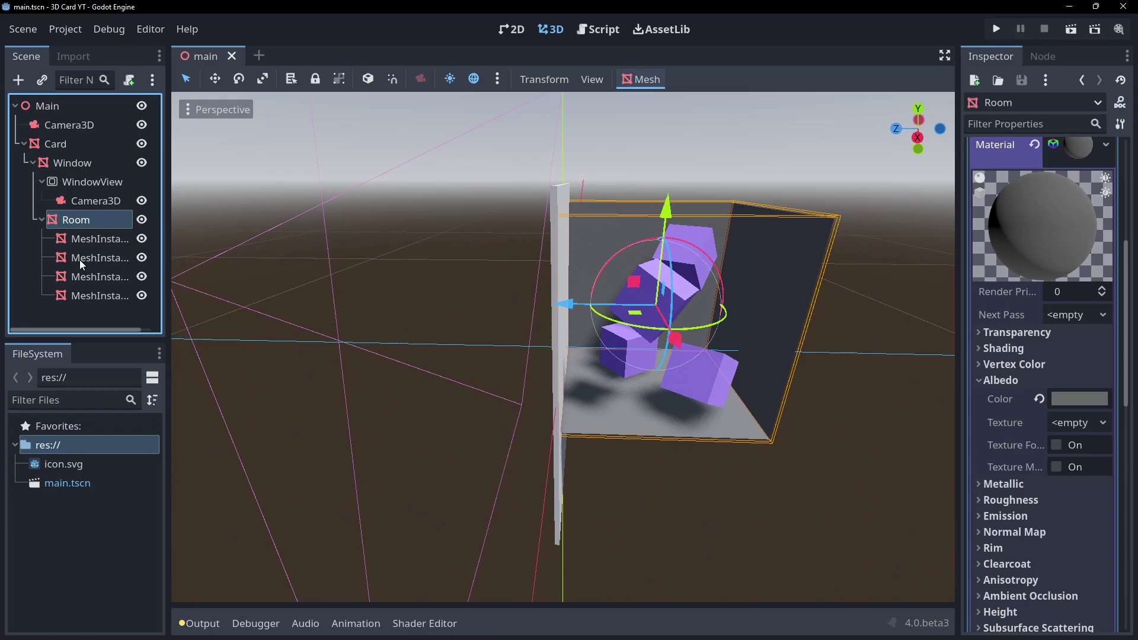
pyautogui.keyDown('shift'); pyautogui.click(86, 295); pyautogui.keyUp('shift')
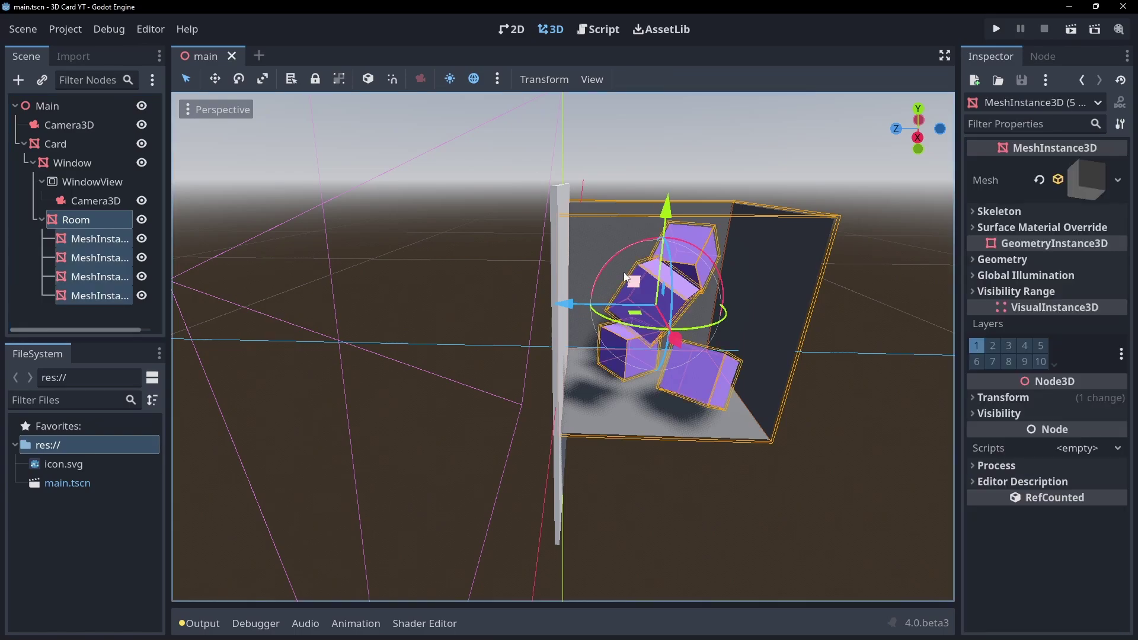
pyautogui.click(977, 346)
pyautogui.click(1054, 365)
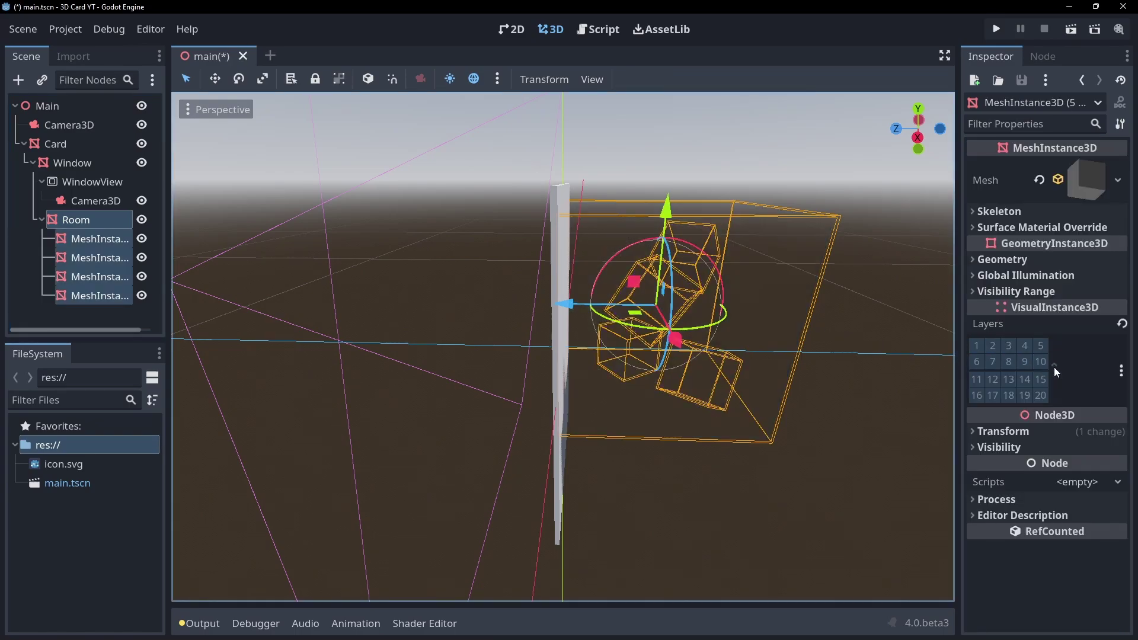
pyautogui.click(977, 380)
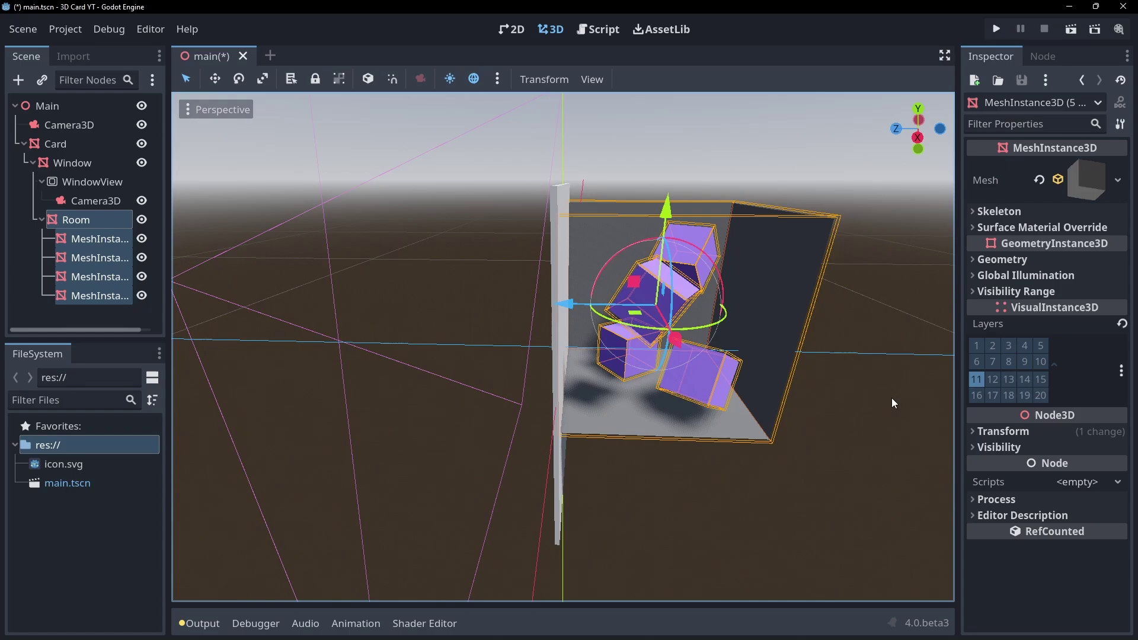
pyautogui.click(83, 201)
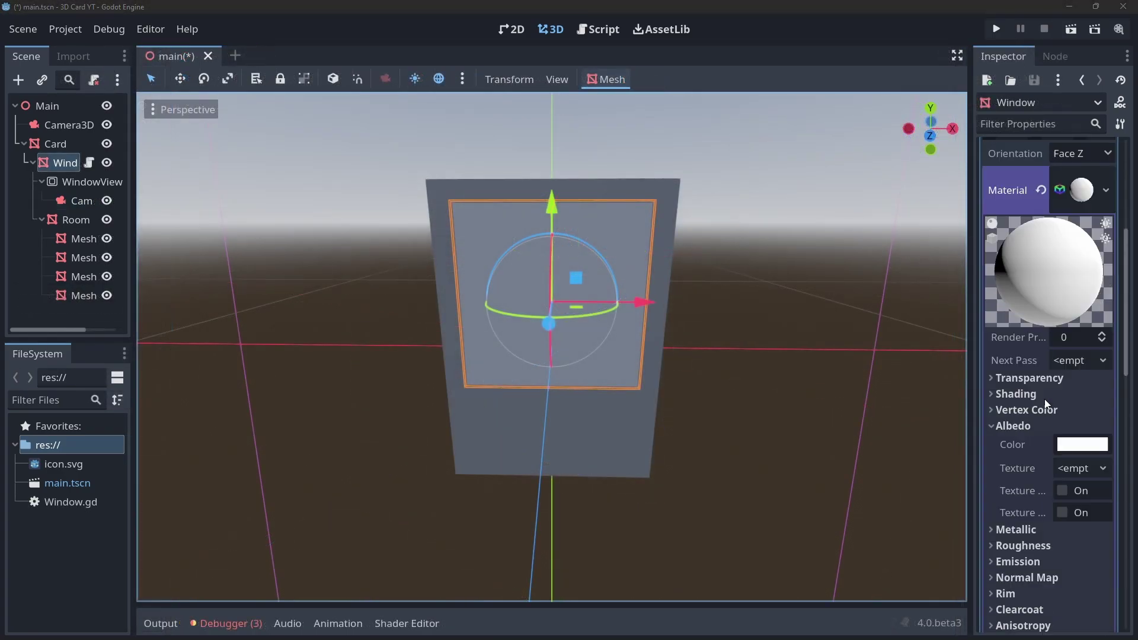
# - Set the Window material's albedo texture to a new ViewportTexture sourced from WindowView
pyautogui.scroll(-2, 1100, 408)
pyautogui.click(1101, 408)
pyautogui.click(1008, 297)
pyautogui.click(1073, 408)
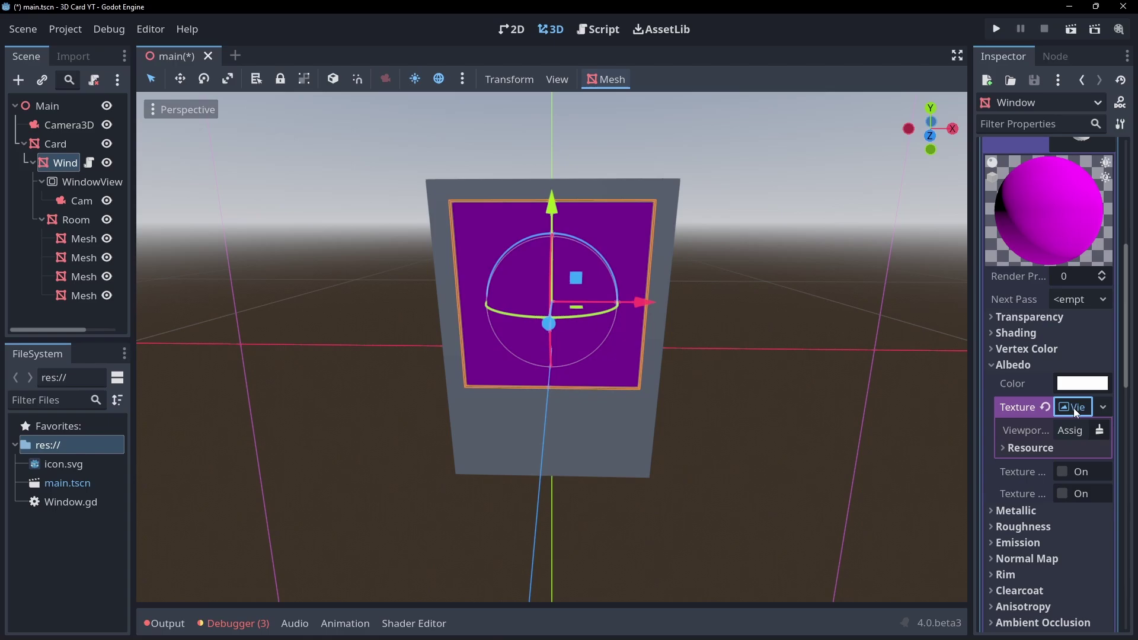
pyautogui.click(1070, 430)
pyautogui.click(527, 195)
pyautogui.click(516, 547)
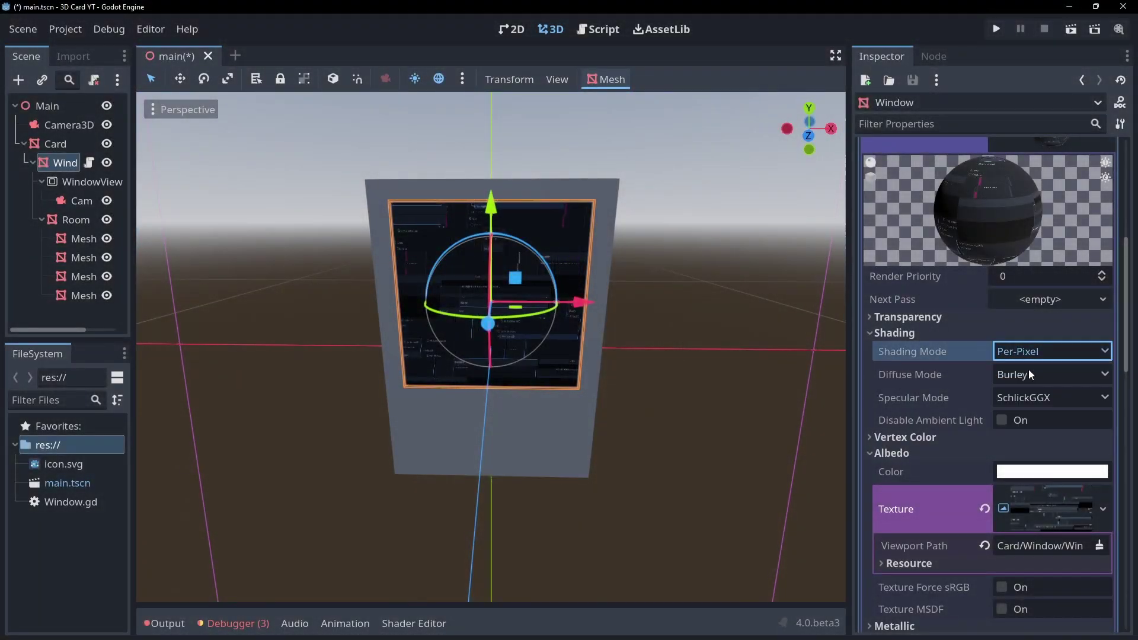
# - Make the material unshaded and force sRGB on its viewport texture
pyautogui.click(1029, 369)
pyautogui.scroll(-2, 975, 356)
pyautogui.click(1001, 378)
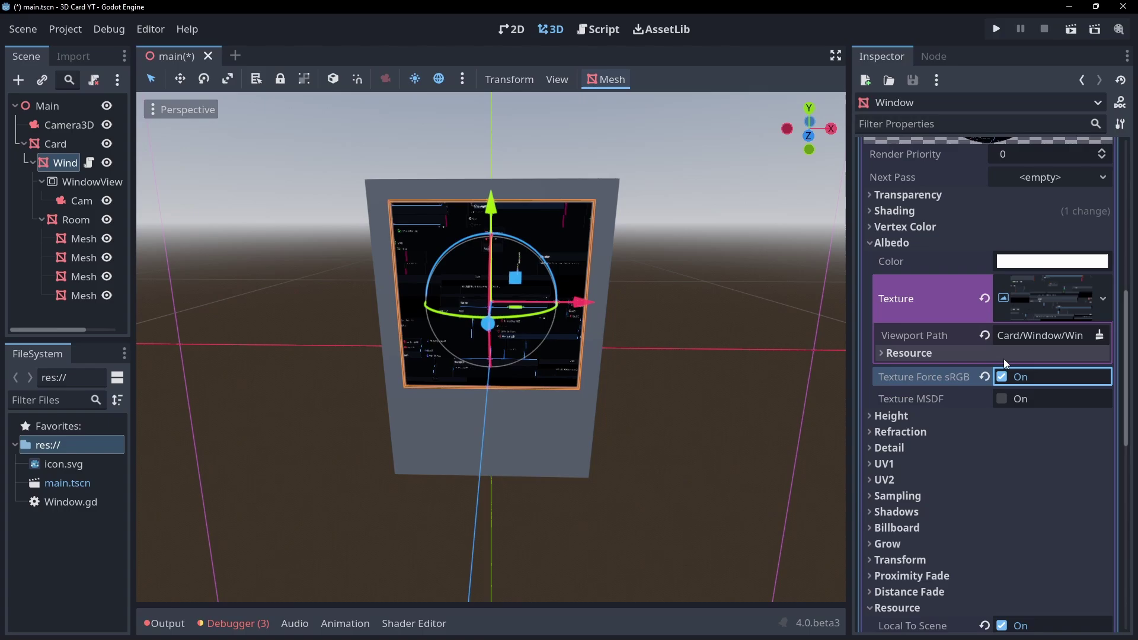
pyautogui.scroll(4, 1011, 338)
# - Convert the material to a ShaderMaterial and open its shader code for editing
pyautogui.rightClick(1045, 262)
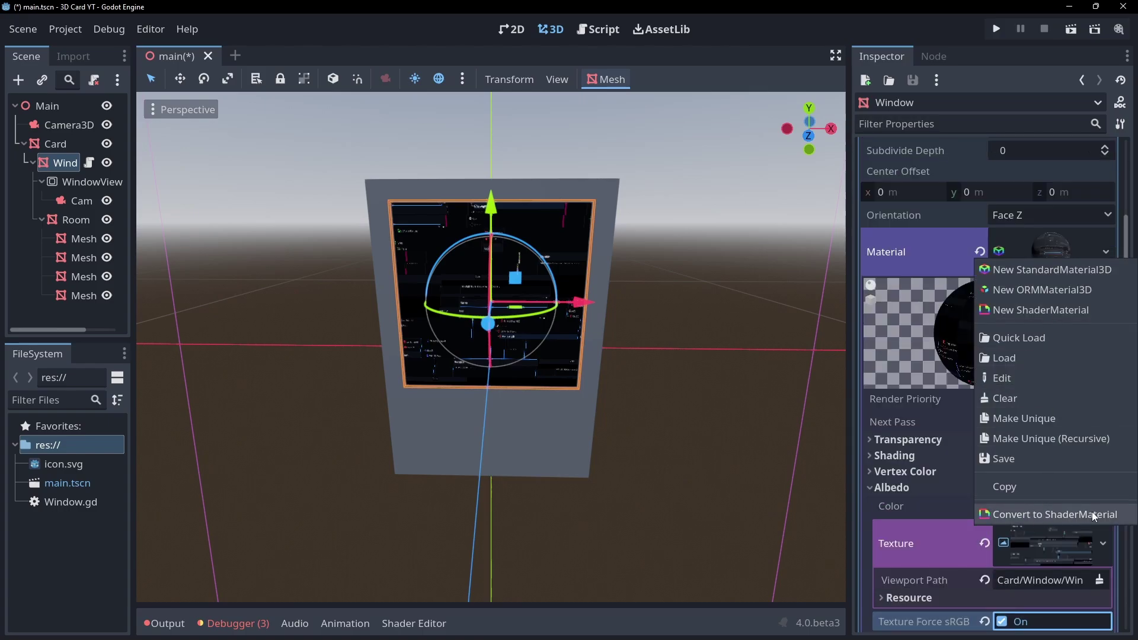
pyautogui.click(1062, 515)
pyautogui.click(1062, 403)
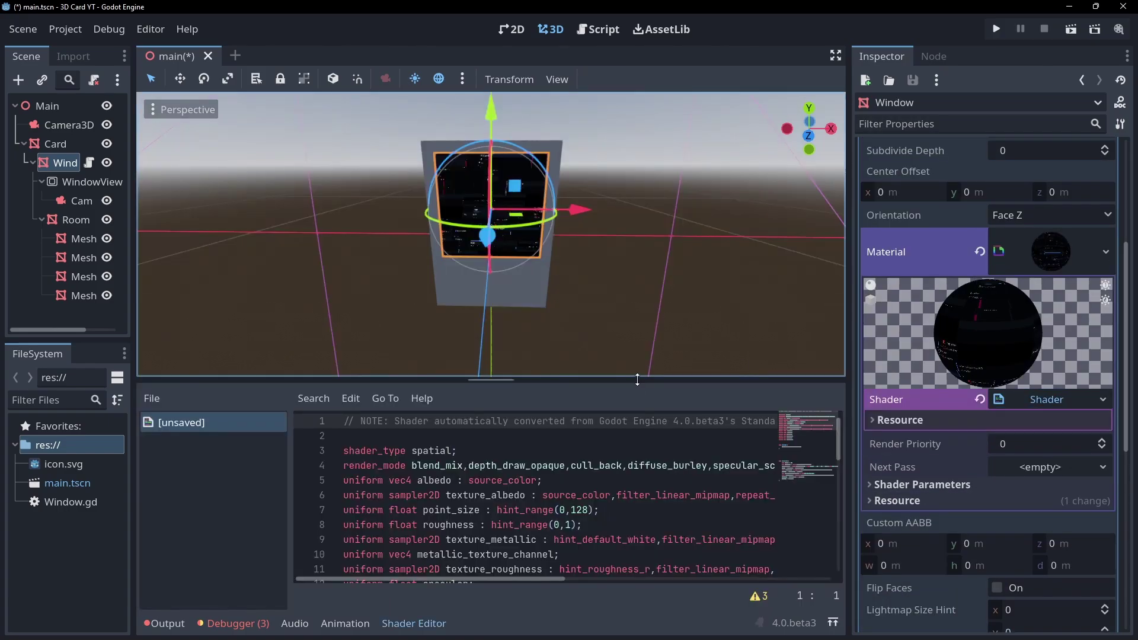
pyautogui.moveTo(641, 379); pyautogui.dragTo(626, 151)
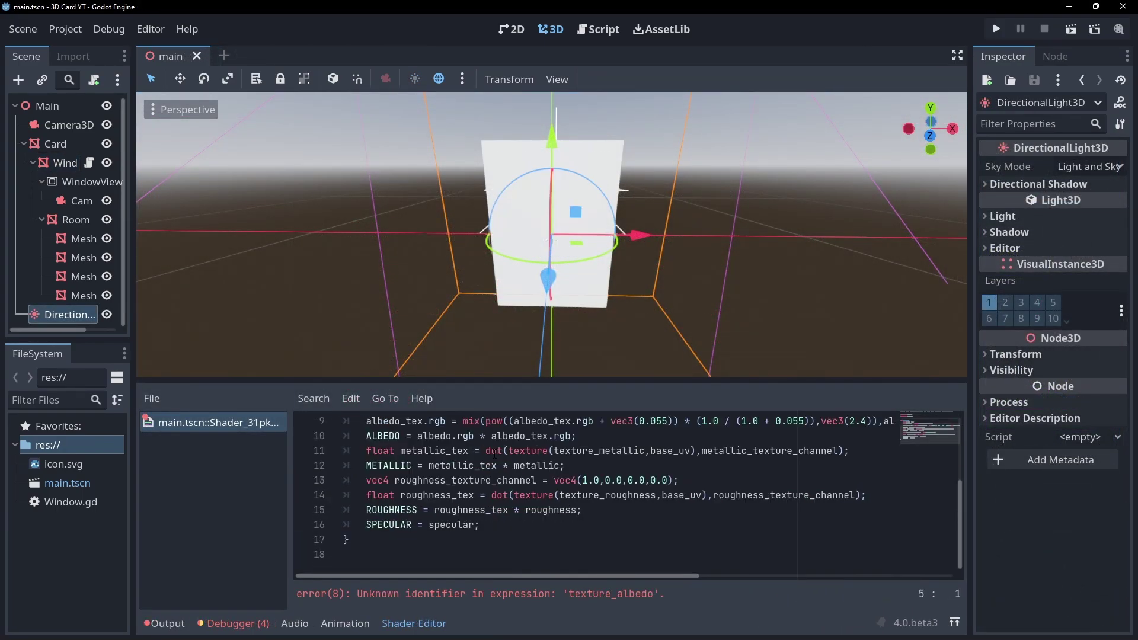
# - Rework the shader code to sample a view_tex uniform, then run the project
pyautogui.hotkey('ctrl', 'z')
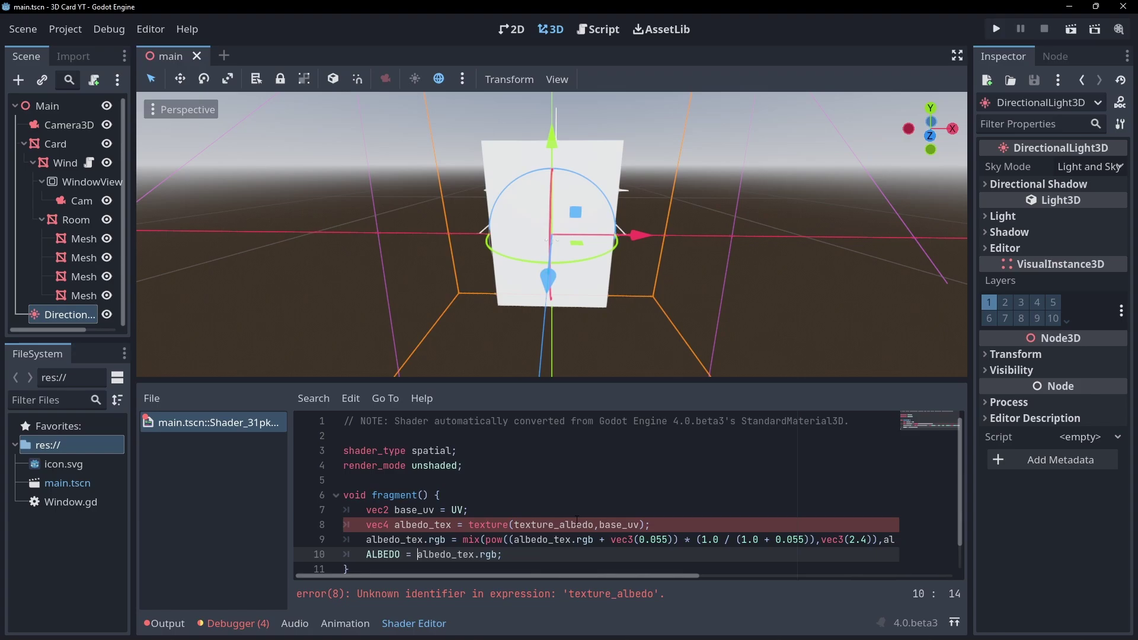
pyautogui.hotkey('ctrl', 'z')
pyautogui.hotkey('ctrl', 'z')
pyautogui.hotkey('ctrl', 'z')
pyautogui.hotkey('ctrl', 'z')
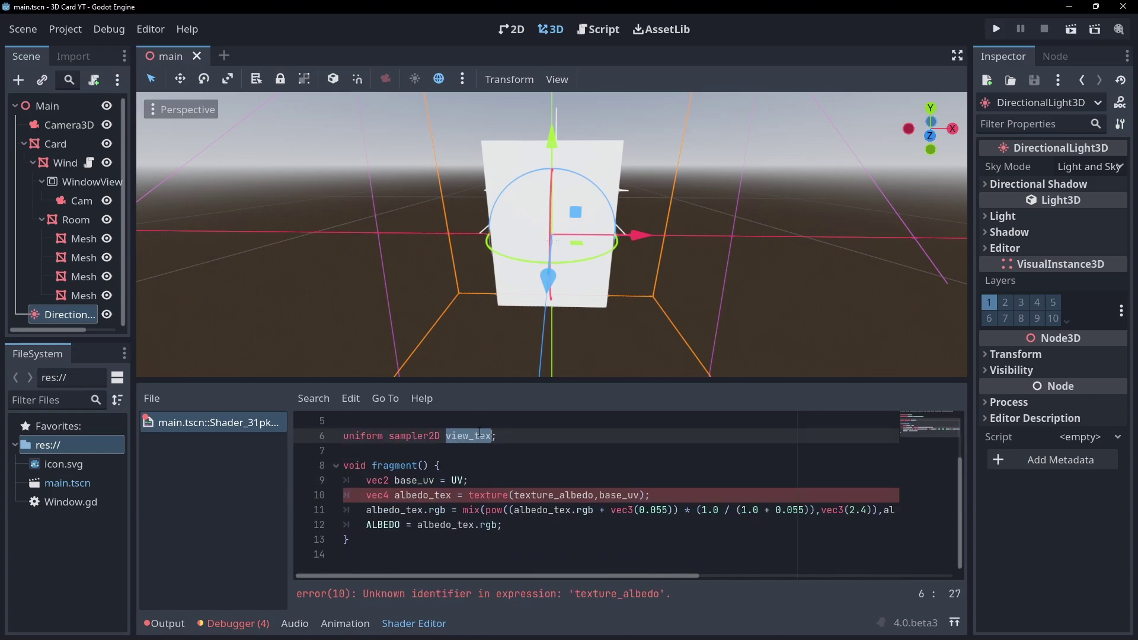
pyautogui.hotkey('ctrl', 'z')
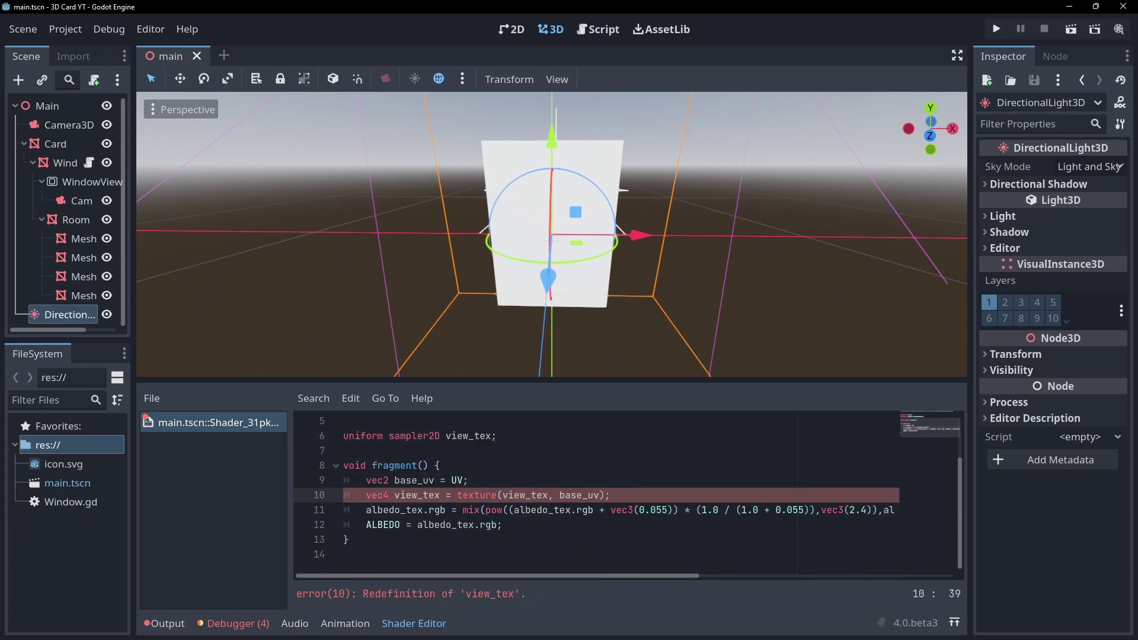
pyautogui.hotkey('ctrl', 'z')
pyautogui.hotkey('ctrl', 'z')
pyautogui.hotkey('ctrl', 'z')
pyautogui.hotkey('ctrl', 'z')
pyautogui.hotkey('ctrl', 'z')
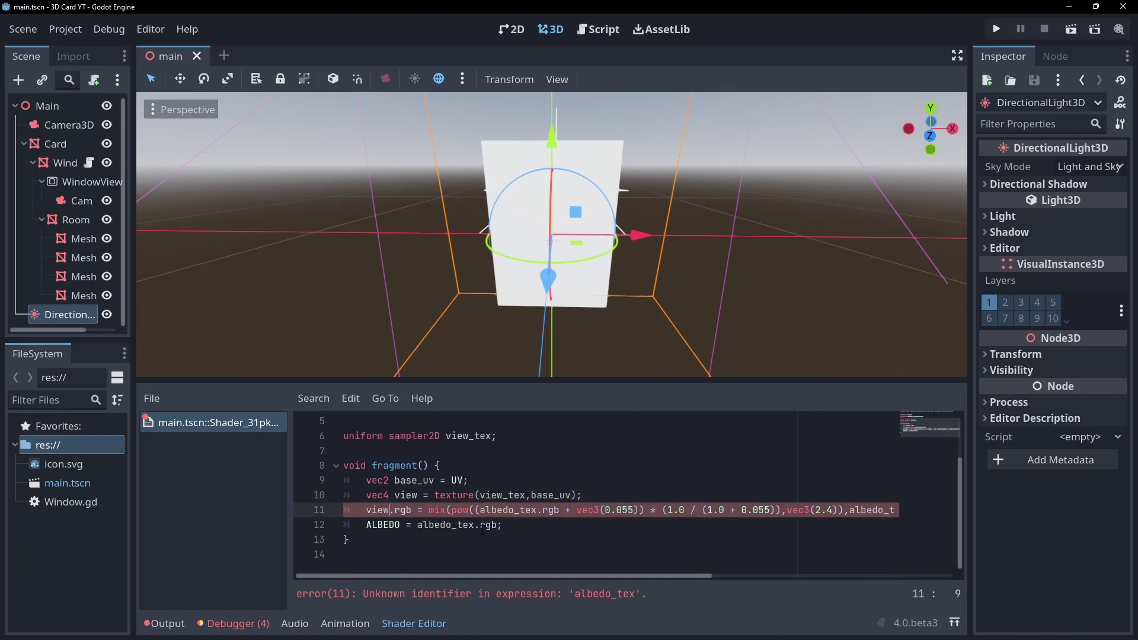
pyautogui.hotkey('ctrl', 'z')
pyautogui.hotkey('ctrl', 'z')
pyautogui.hotkey('ctrl', 'z')
pyautogui.hotkey('ctrl', 'z')
pyautogui.press('F5')
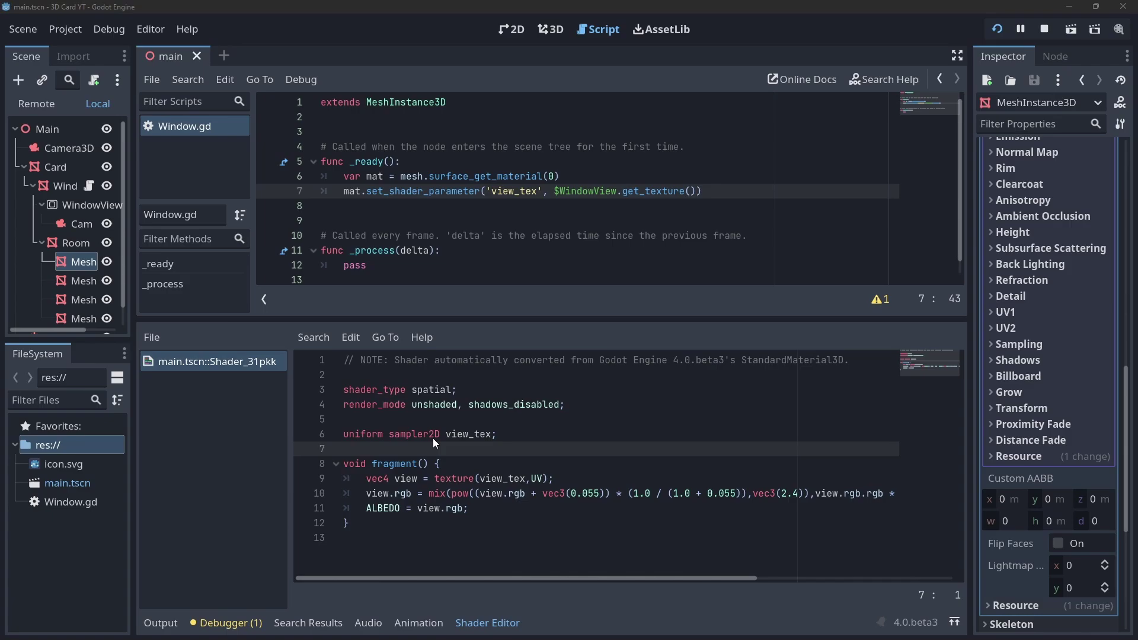
pyautogui.click(441, 404)
pyautogui.doubleClick(441, 405)
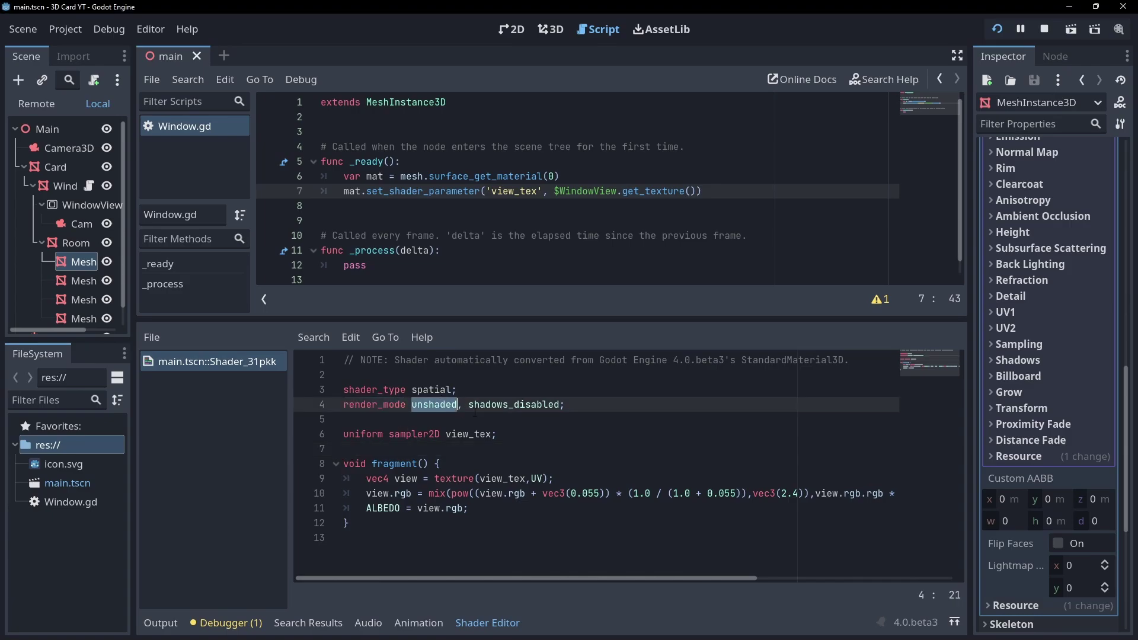
pyautogui.doubleClick(520, 406)
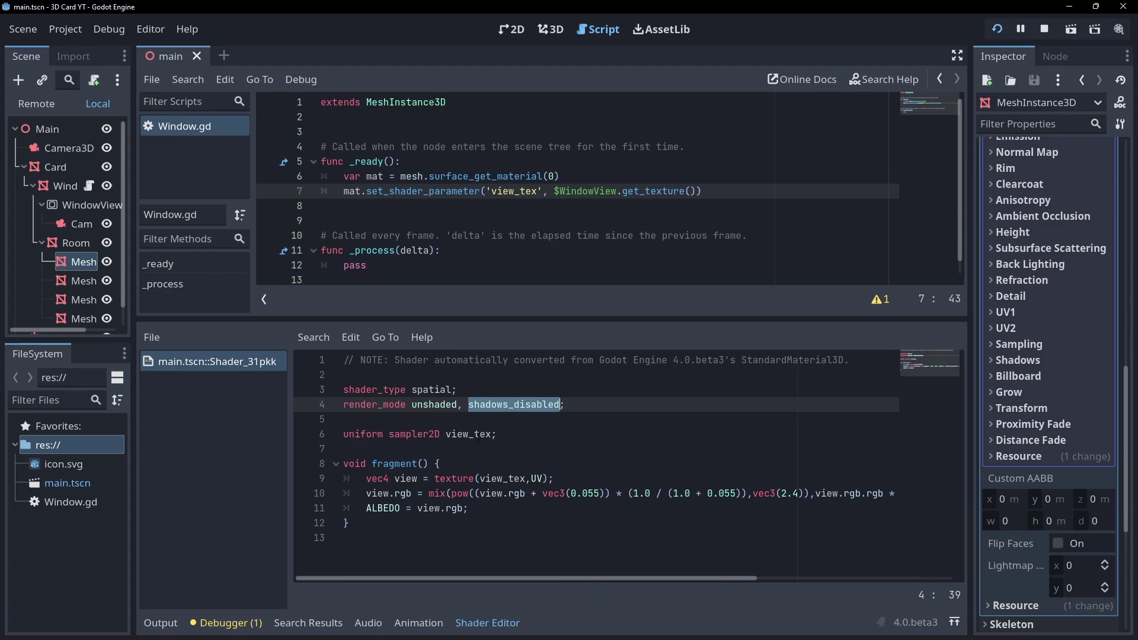
pyautogui.click(488, 448)
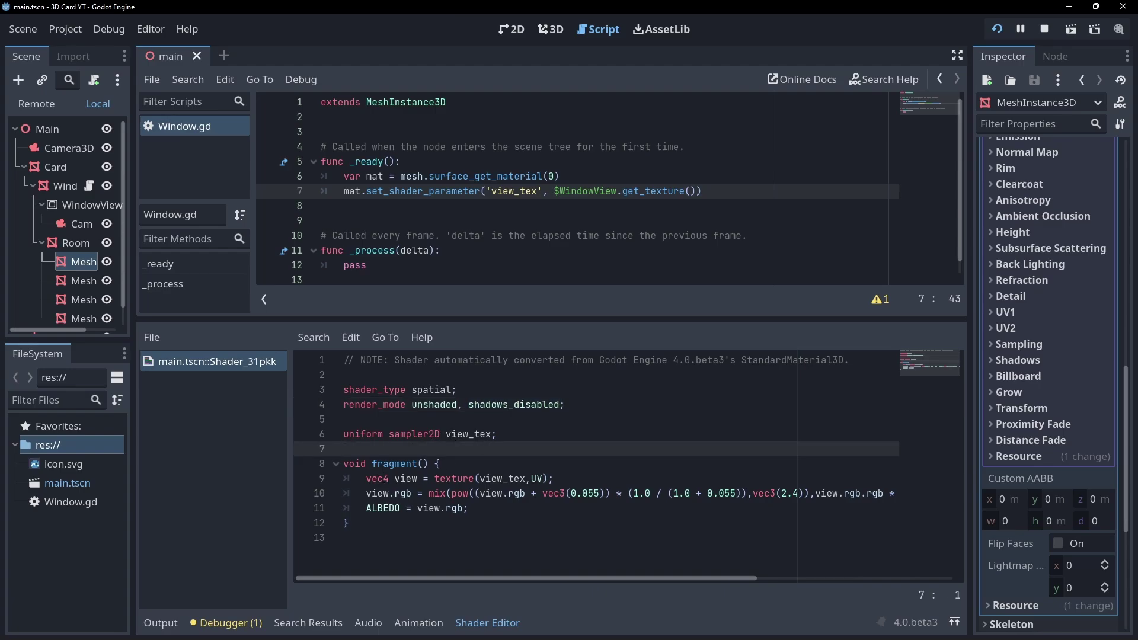
pyautogui.moveTo(380, 479); pyautogui.dragTo(546, 478)
pyautogui.click(533, 513)
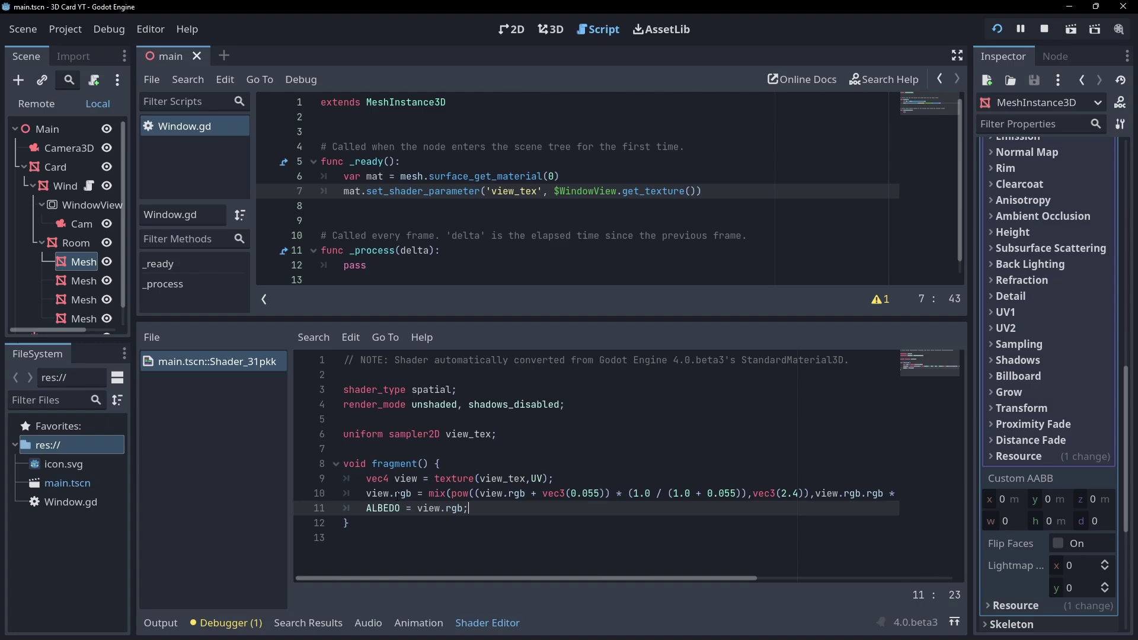
pyautogui.moveTo(366, 493); pyautogui.dragTo(838, 493)
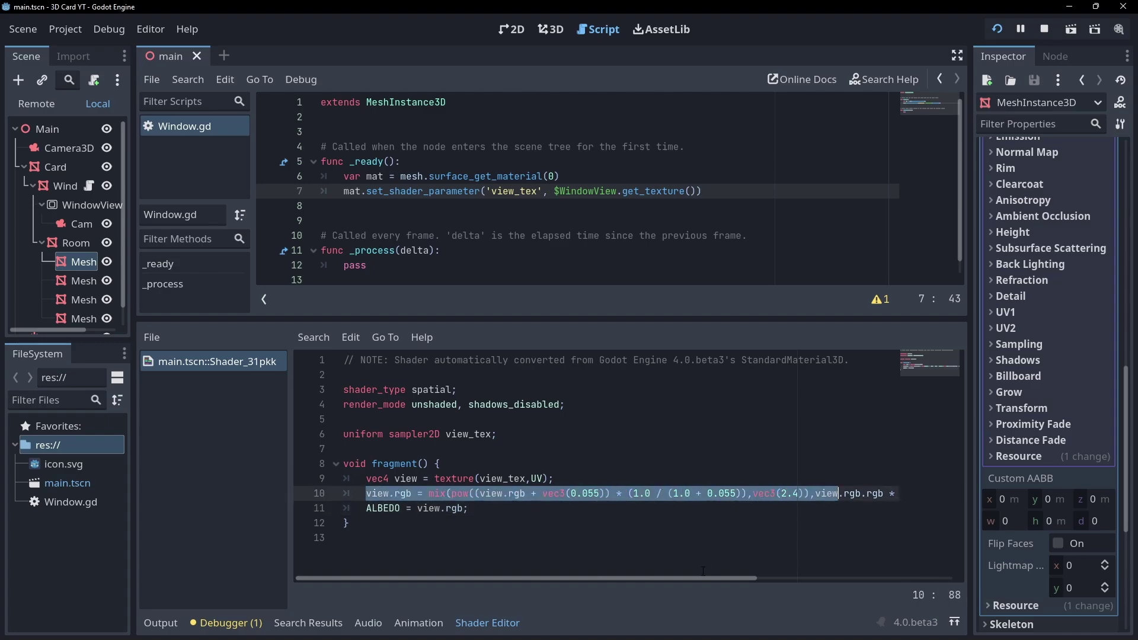
pyautogui.moveTo(695, 577)
pyautogui.mouseDown()
pyautogui.moveTo(918, 575)
pyautogui.moveTo(680, 568)
pyautogui.mouseUp()
pyautogui.moveTo(365, 508); pyautogui.dragTo(513, 510)
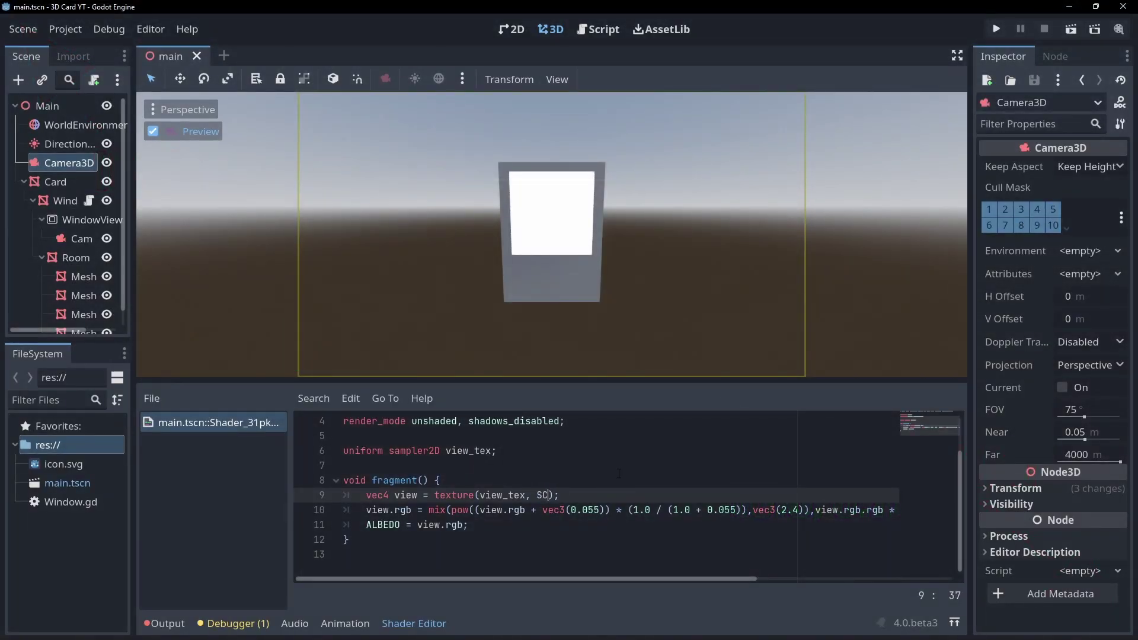
# - Sample view_tex at SCREEN_UV on shader line 9 using the autocomplete suggestion
pyautogui.press('Down')
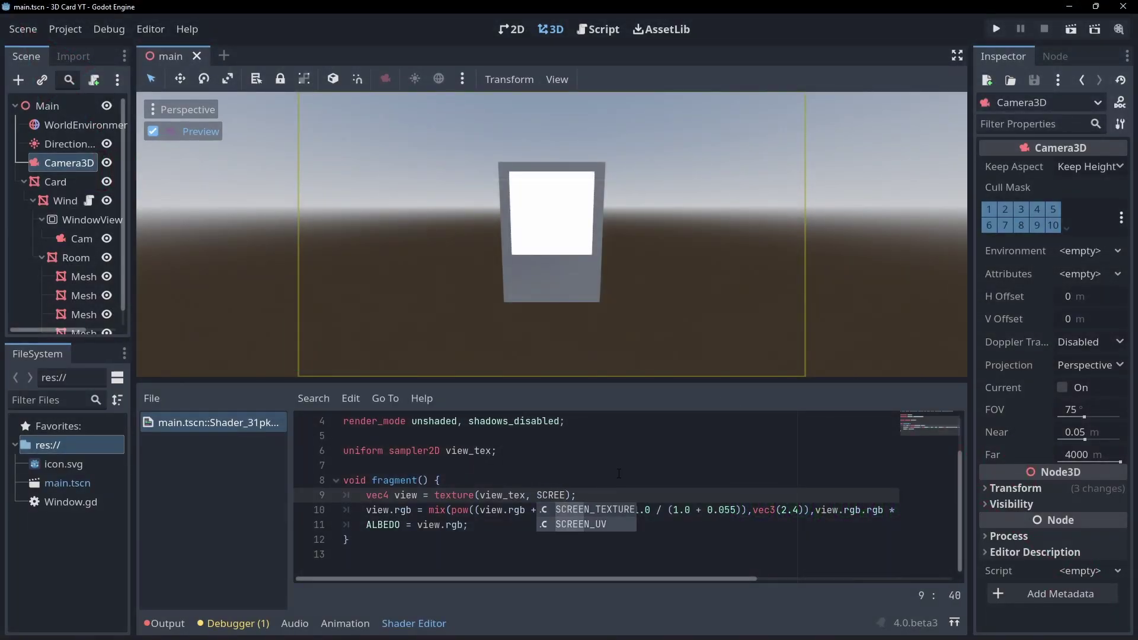
pyautogui.press('Return')
pyautogui.click(619, 473)
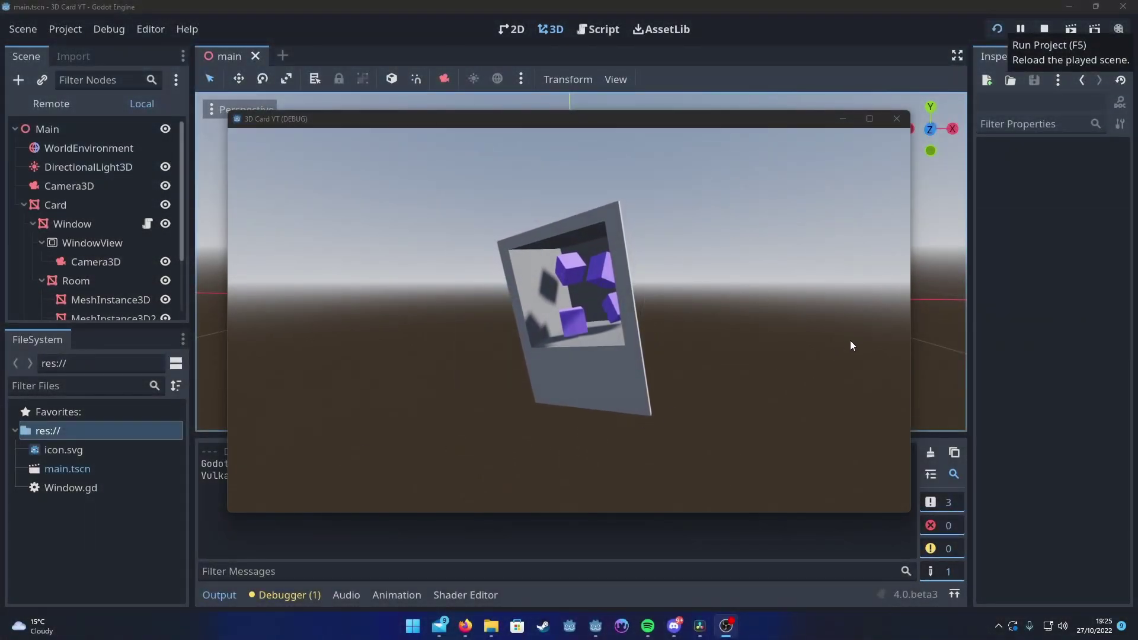
# - Narrow the running game window to see the card's inner view distort
pyautogui.moveTo(910, 311); pyautogui.dragTo(444, 278)
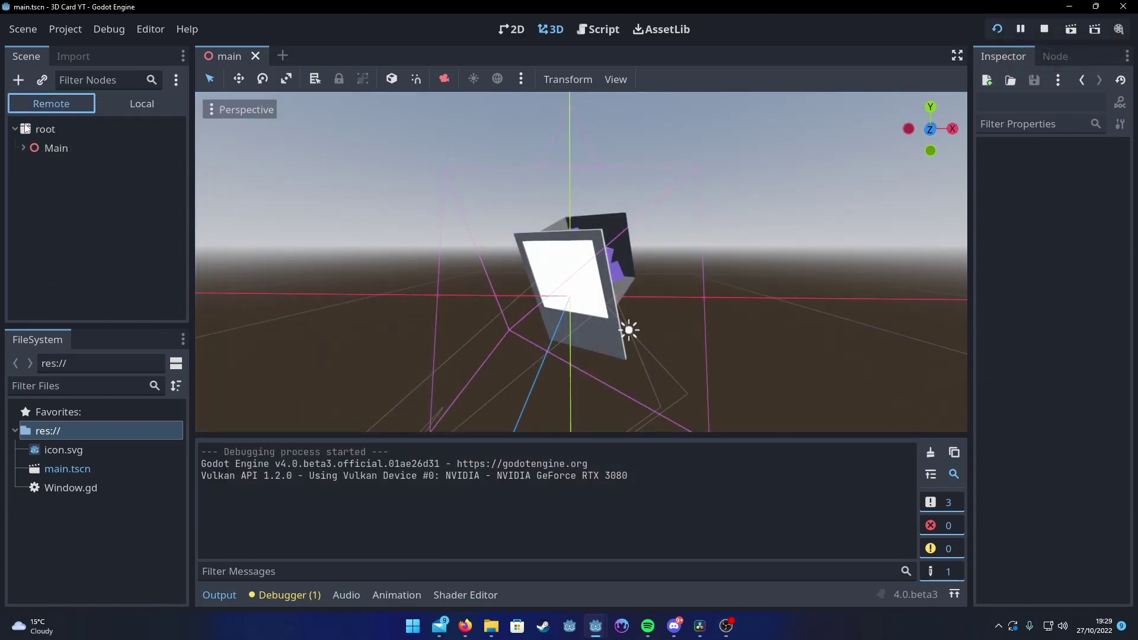
# - Inspect root and WindowView in the Remote tree, confirming WindowView stays 1920 × 1080
pyautogui.click(27, 129)
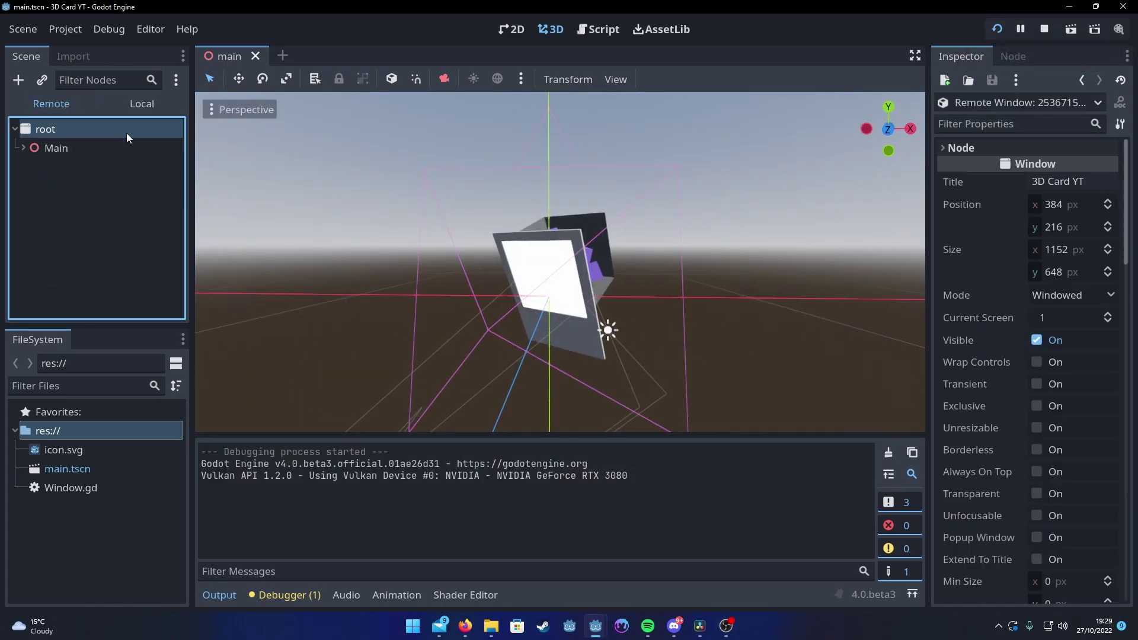
pyautogui.scroll(-10, 984, 165)
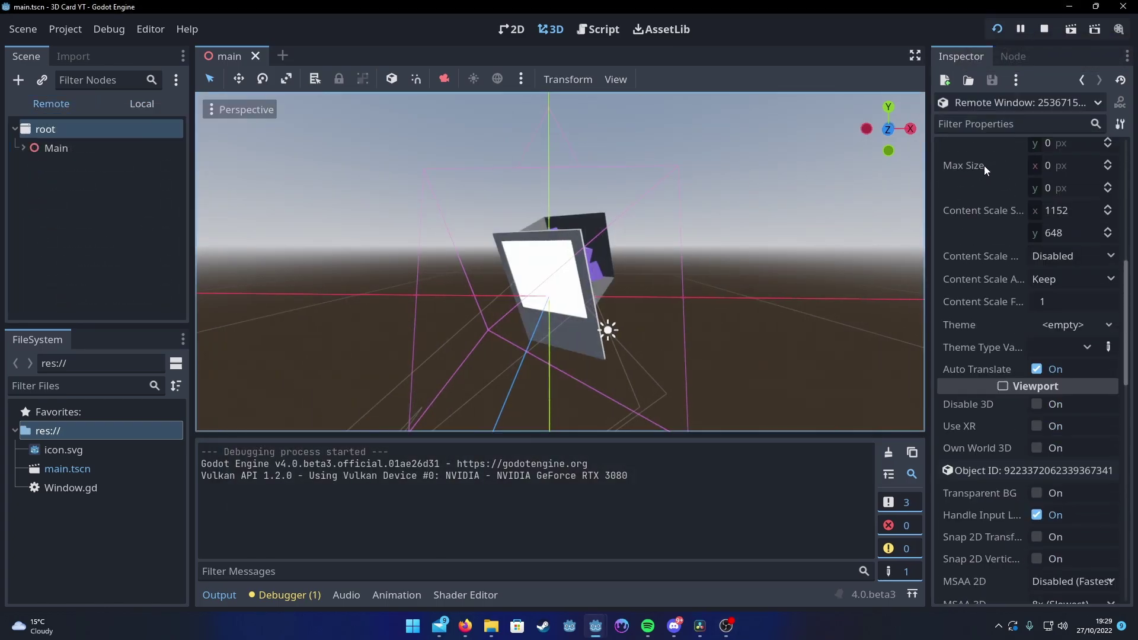
pyautogui.click(93, 264)
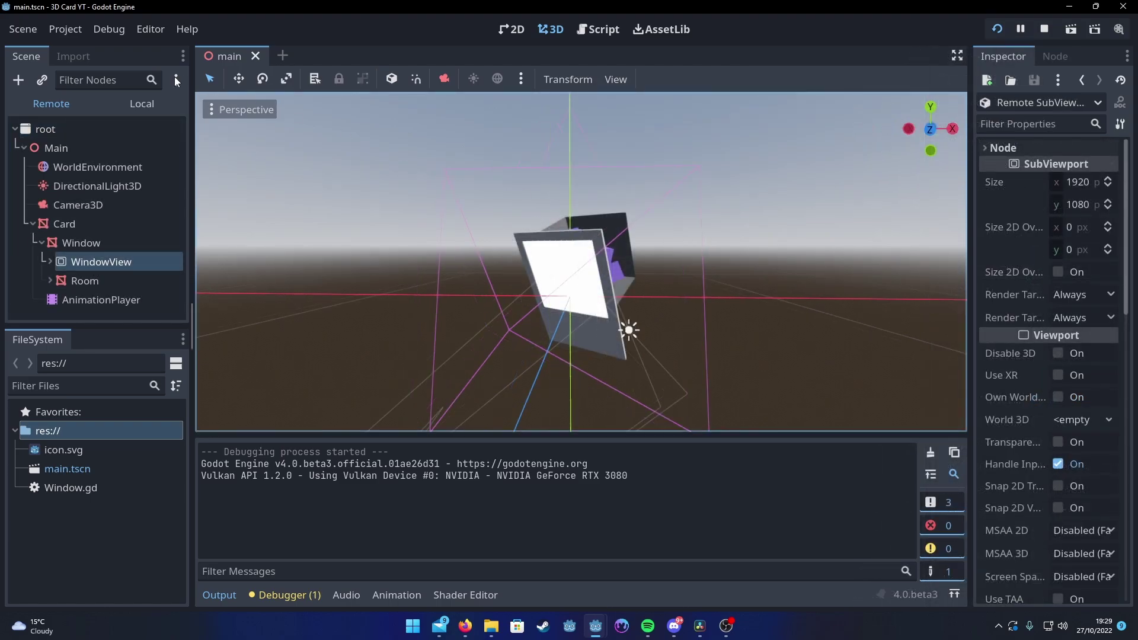
pyautogui.click(51, 127)
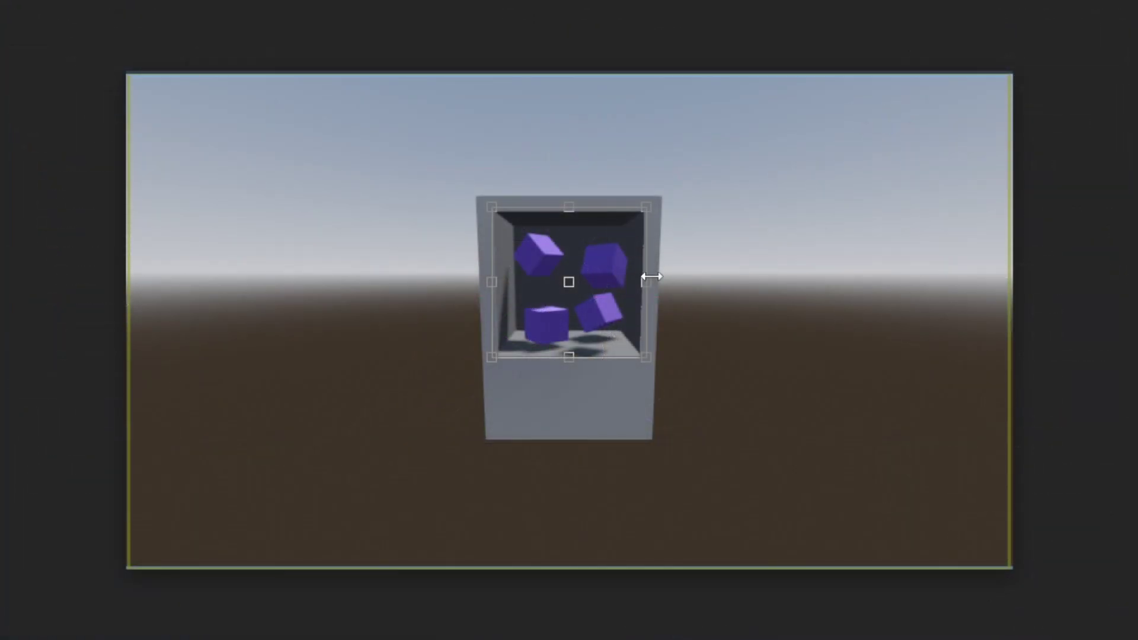
pyautogui.moveTo(652, 278)
pyautogui.mouseDown()
pyautogui.moveTo(585, 282)
pyautogui.moveTo(644, 281)
pyautogui.moveTo(581, 295)
pyautogui.moveTo(648, 296)
pyautogui.mouseUp()
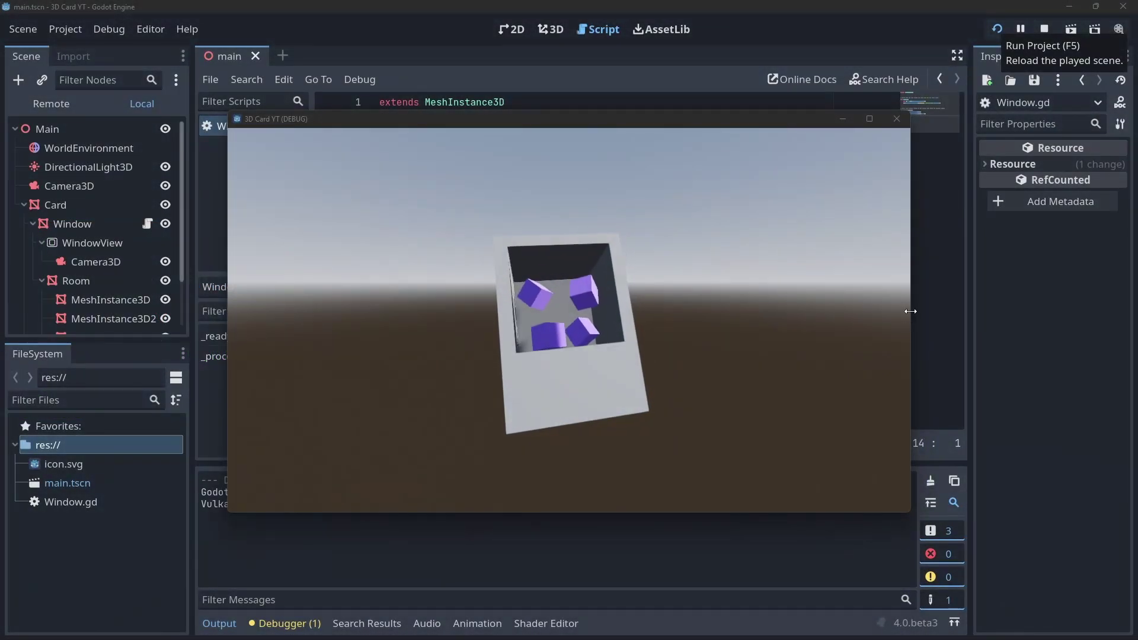
# - Narrow the running game window to test the per-frame WindowView resizing
pyautogui.moveTo(910, 312)
pyautogui.mouseDown()
pyautogui.moveTo(773, 314)
pyautogui.moveTo(457, 289)
pyautogui.moveTo(902, 292)
pyautogui.mouseUp()
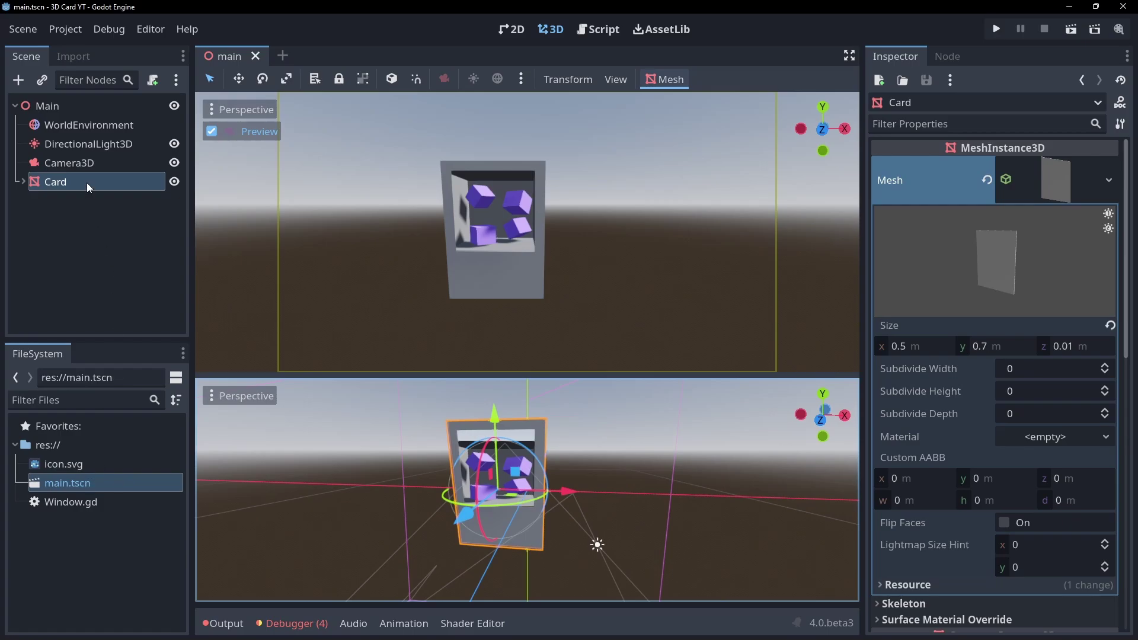
# - Duplicate the card into Card2, moved left and tilted 13° on z, and Card3, moved right
pyautogui.hotkey('ctrl', 'd')
pyautogui.moveTo(513, 498); pyautogui.dragTo(457, 490)
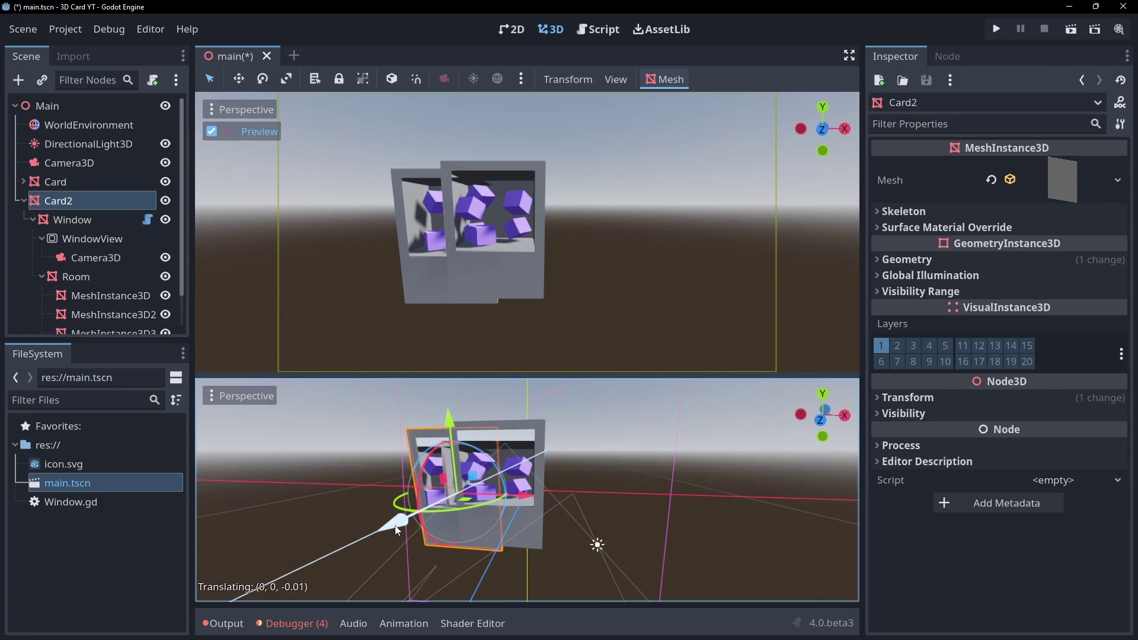
pyautogui.click(907, 398)
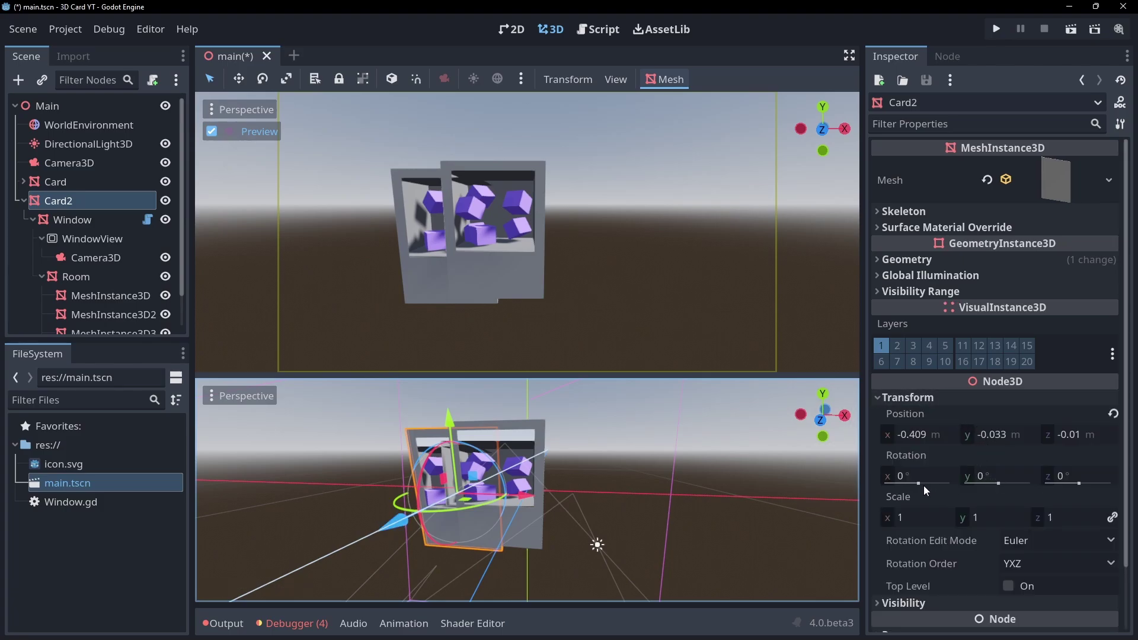
pyautogui.moveTo(1079, 483); pyautogui.dragTo(1081, 483)
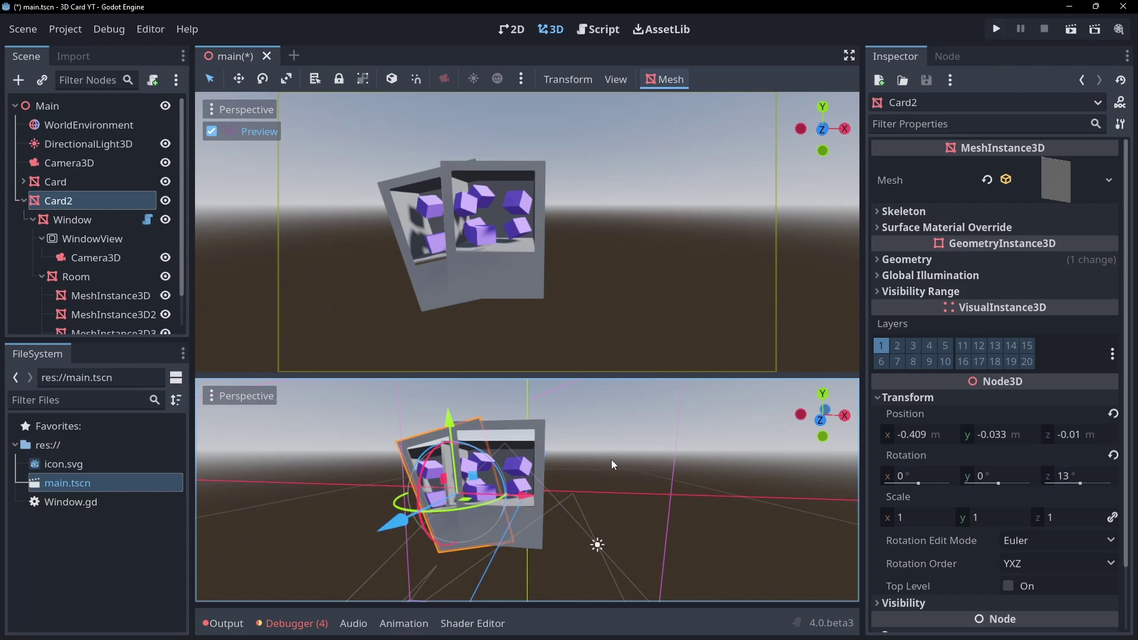
pyautogui.hotkey('ctrl', 'd')
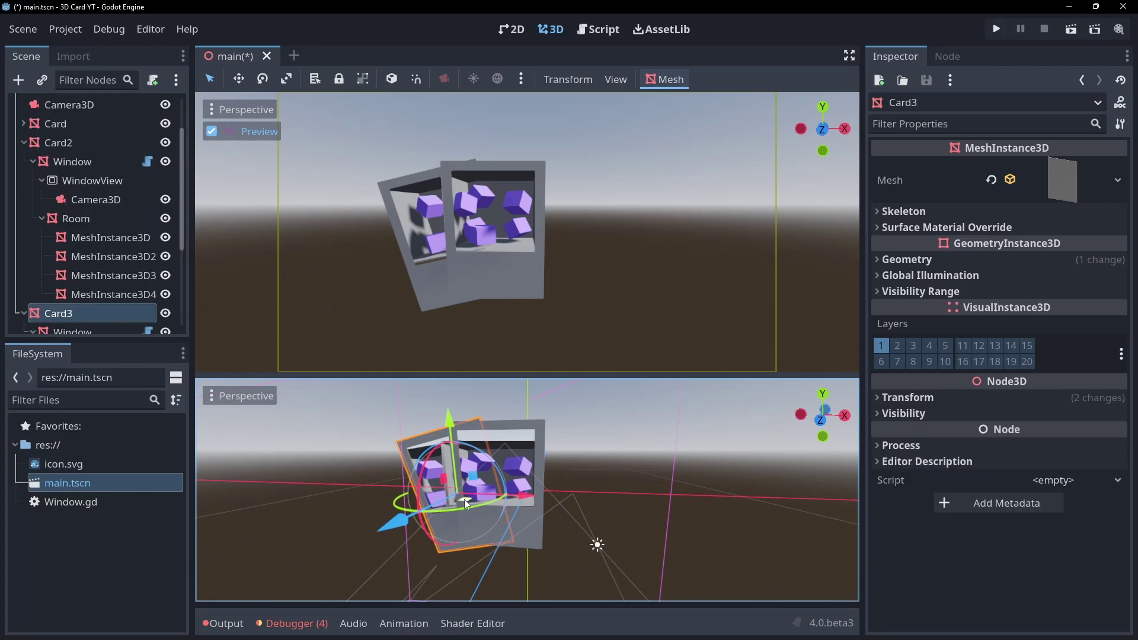
pyautogui.moveTo(464, 498); pyautogui.dragTo(529, 525)
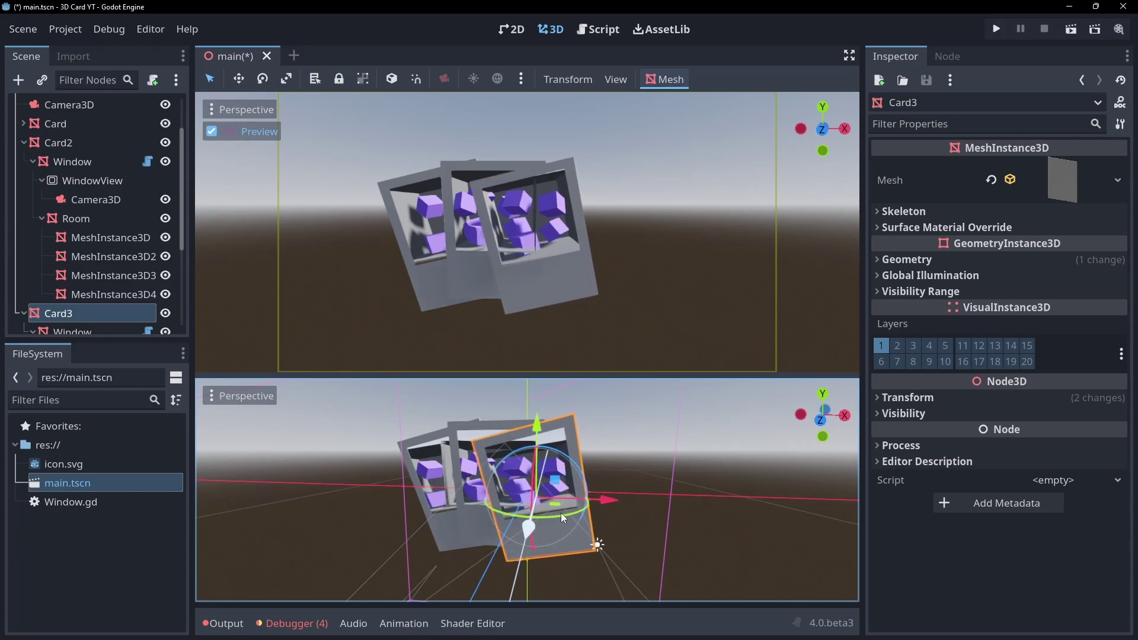
# - Show Card3's transform values in the Inspector
pyautogui.click(907, 401)
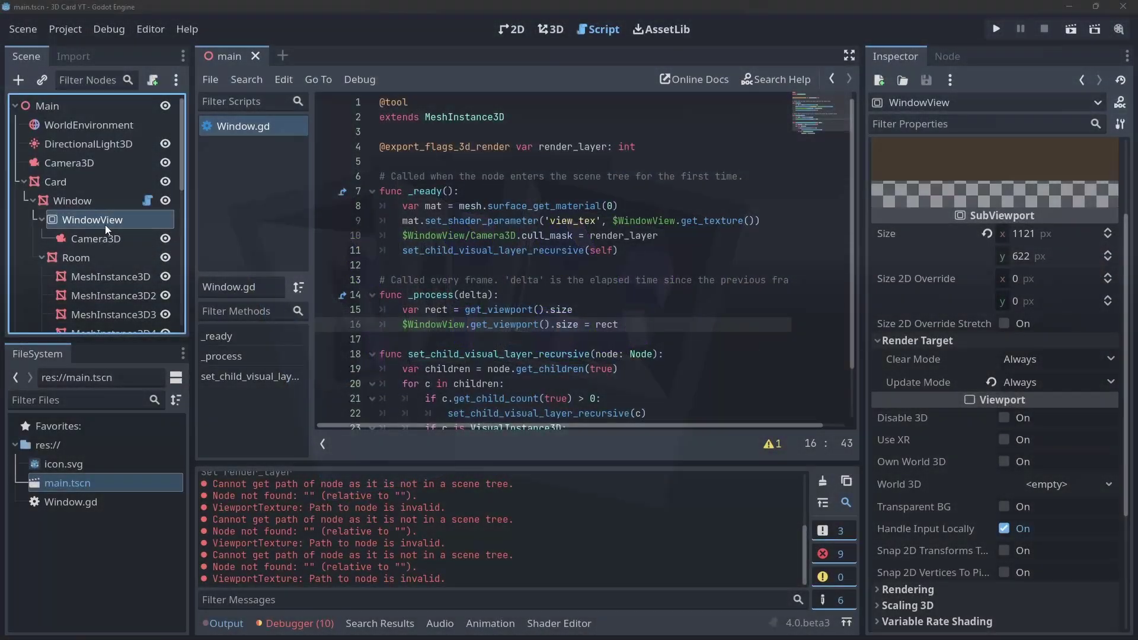
# - Turn on Own World 3D for the WindowView sub-viewport and assign it a new World3D
pyautogui.doubleClick(105, 220)
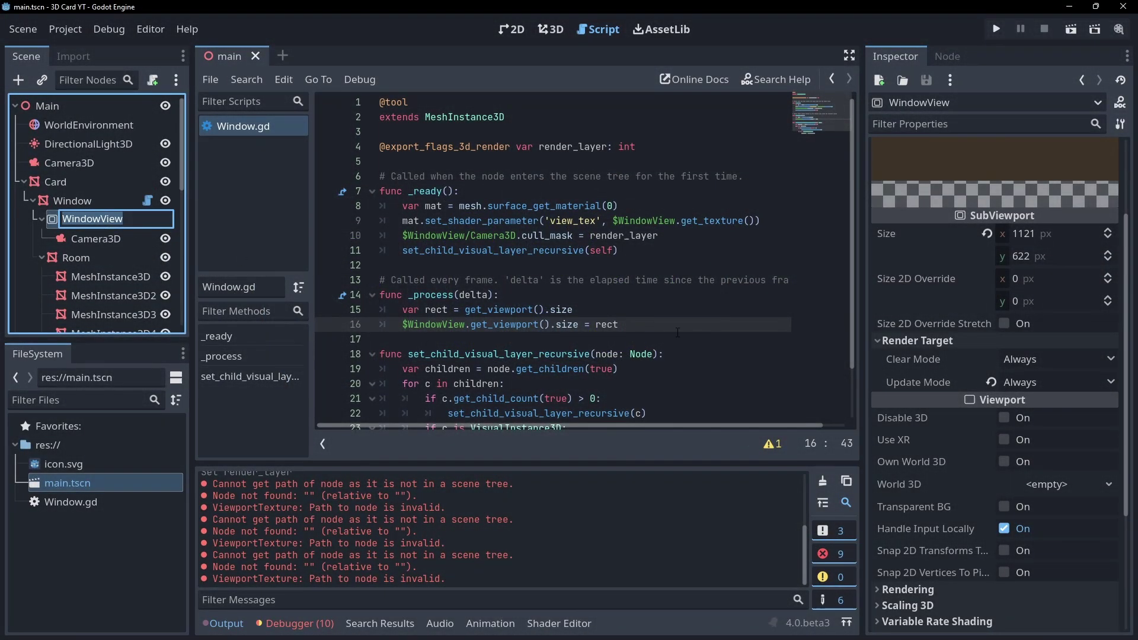
pyautogui.click(1003, 463)
pyautogui.click(1104, 485)
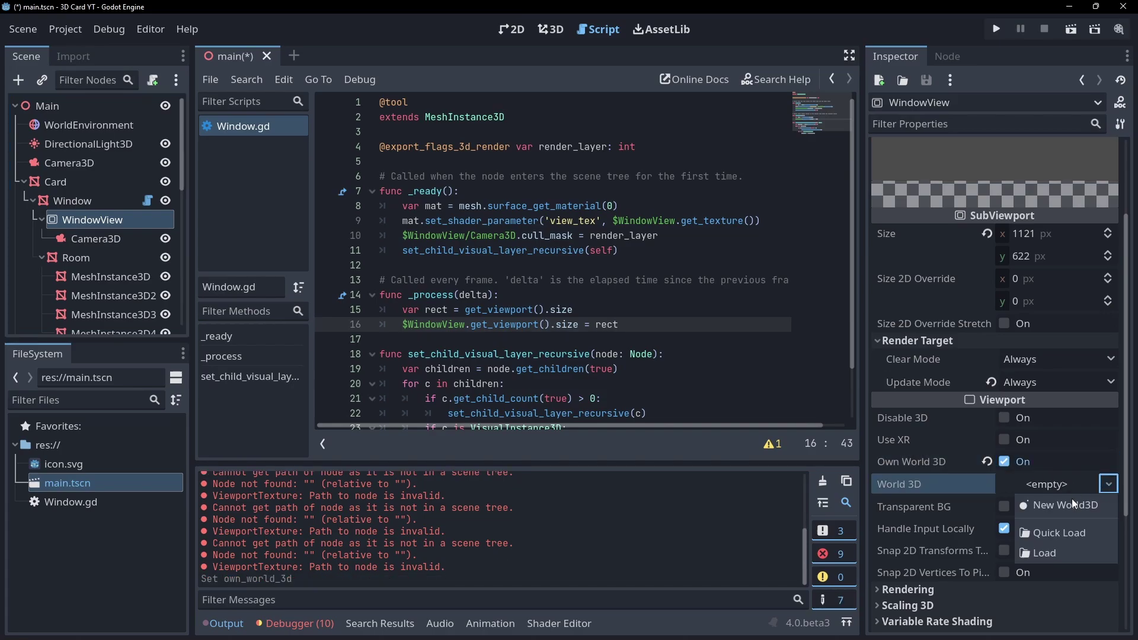
pyautogui.click(1064, 505)
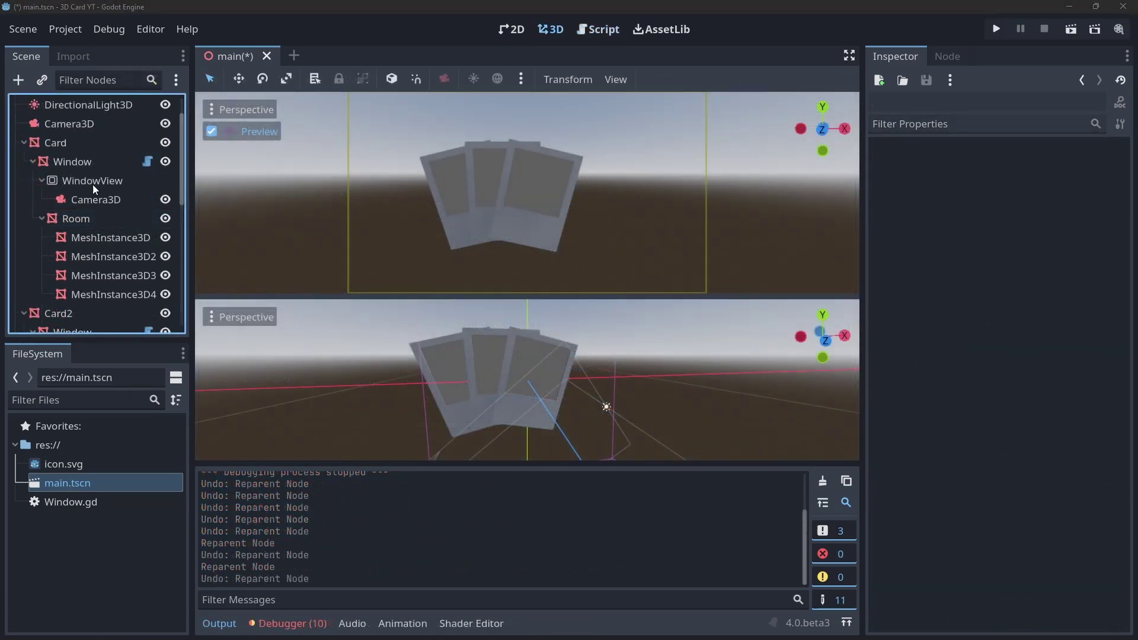
# - Move each card's Room inside its WindowView and reposition Card3 within the fan
pyautogui.click(87, 179)
pyautogui.moveTo(74, 214); pyautogui.dragTo(76, 183)
pyautogui.scroll(-3, 76, 197)
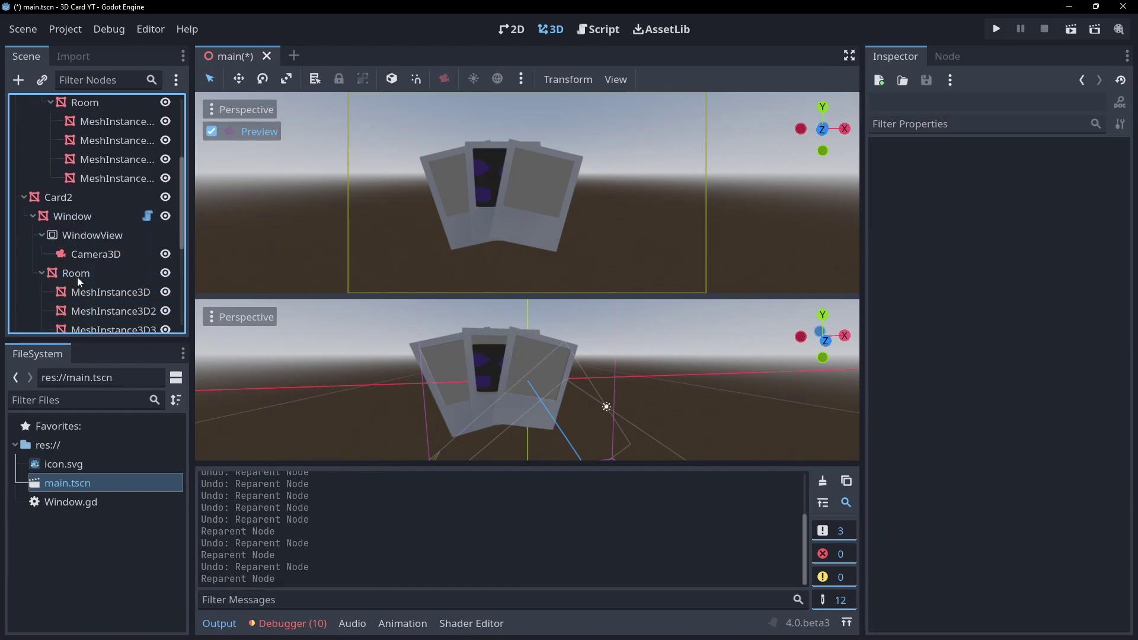
pyautogui.moveTo(82, 241); pyautogui.dragTo(80, 236)
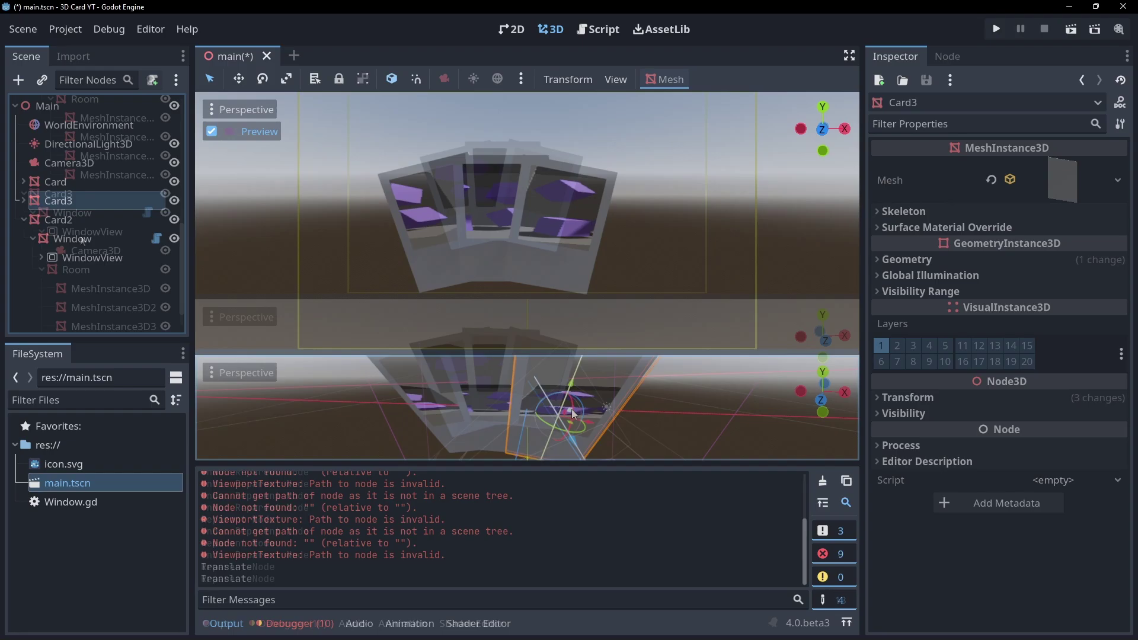
pyautogui.moveTo(572, 409); pyautogui.dragTo(606, 408)
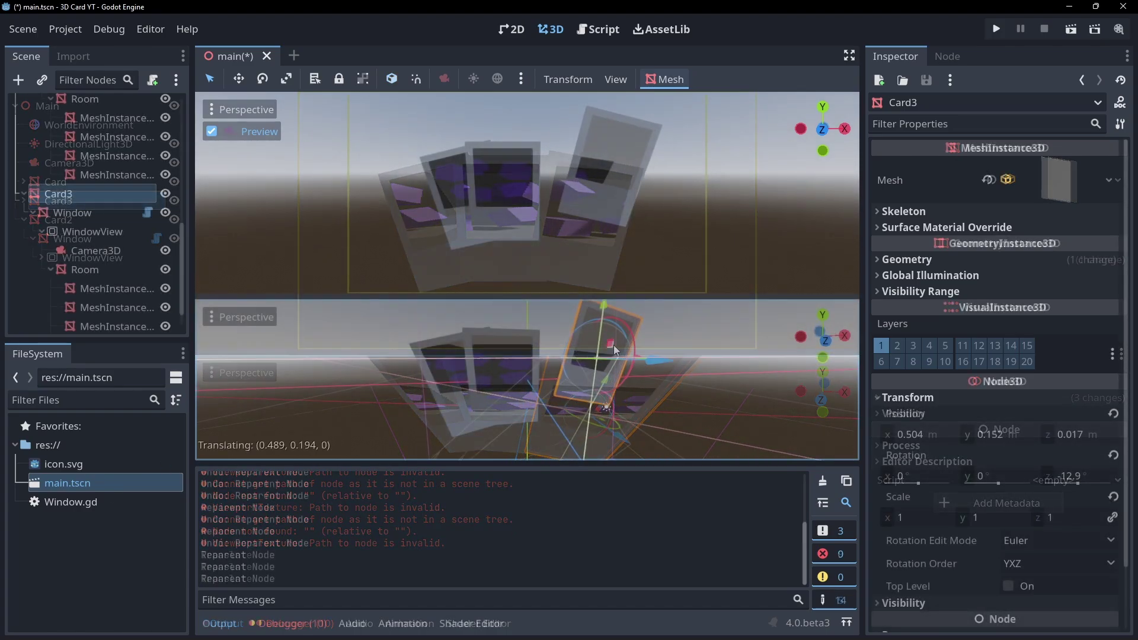
pyautogui.moveTo(613, 345); pyautogui.dragTo(640, 344)
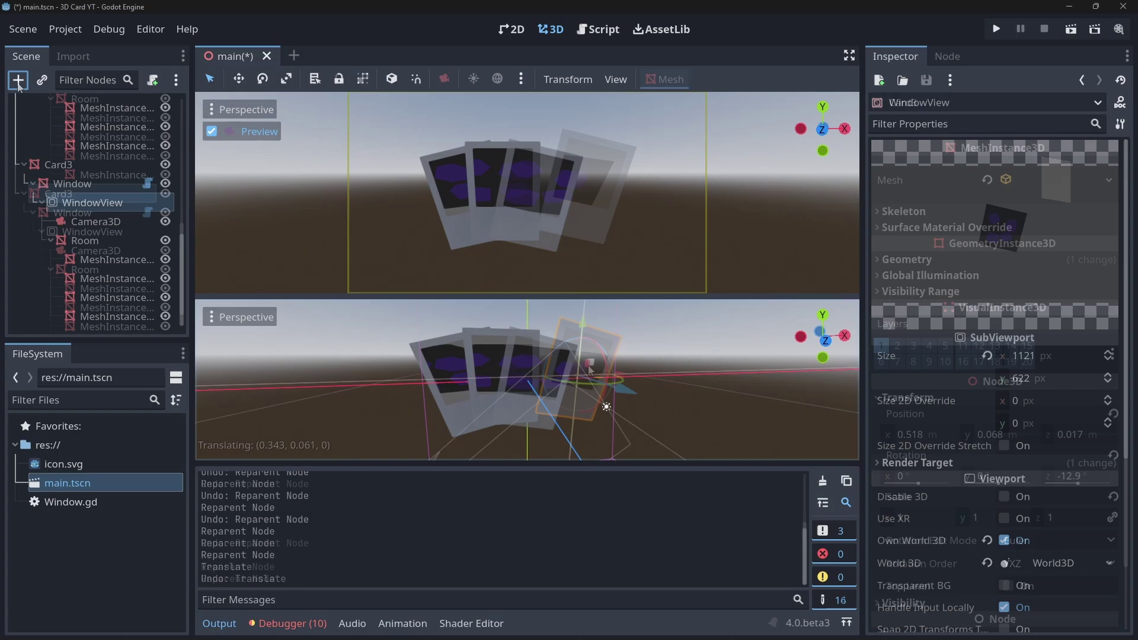
# - Add a Node3D named Origin under Card3's WindowView and nest the Room inside it
pyautogui.click(18, 79)
pyautogui.write('node3d')
pyautogui.press('Return')
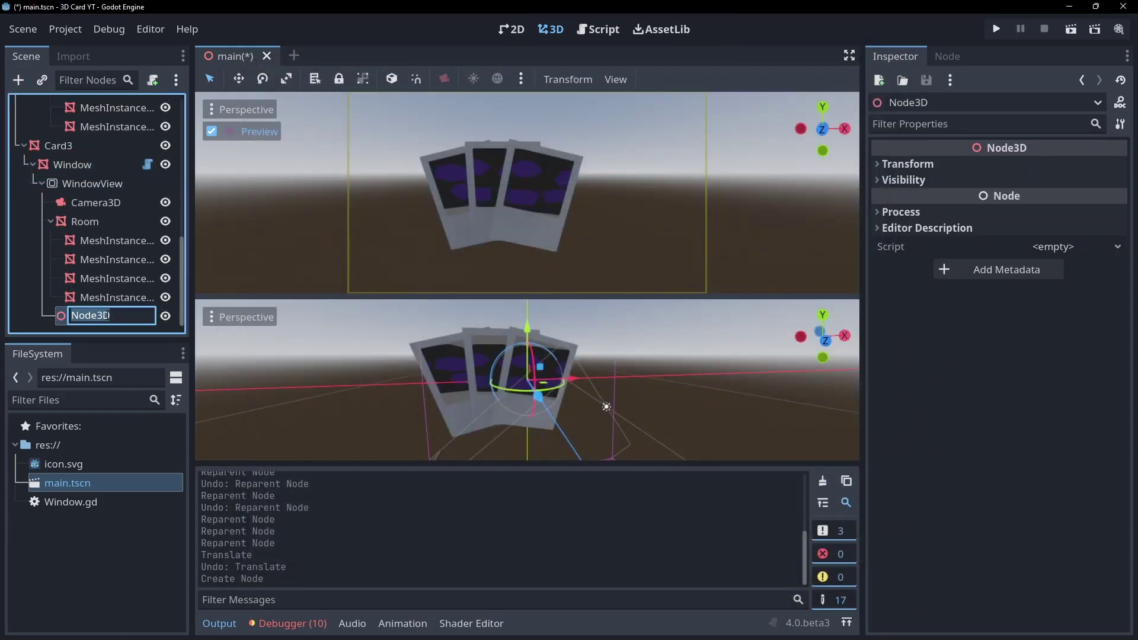
pyautogui.press('Return')
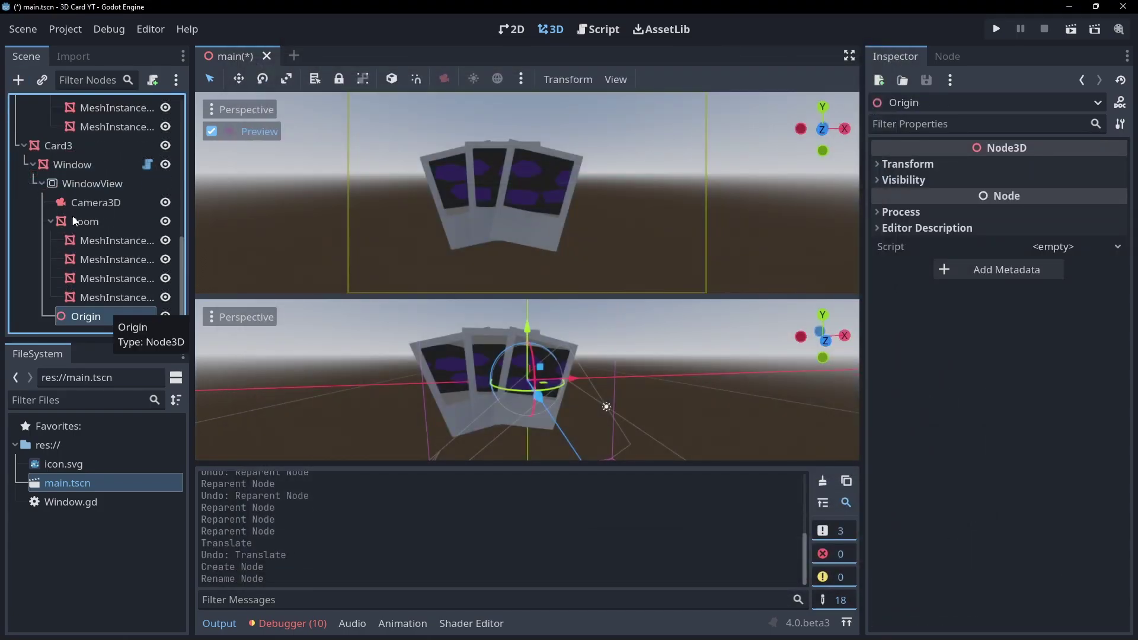
pyautogui.moveTo(86, 221); pyautogui.dragTo(90, 319)
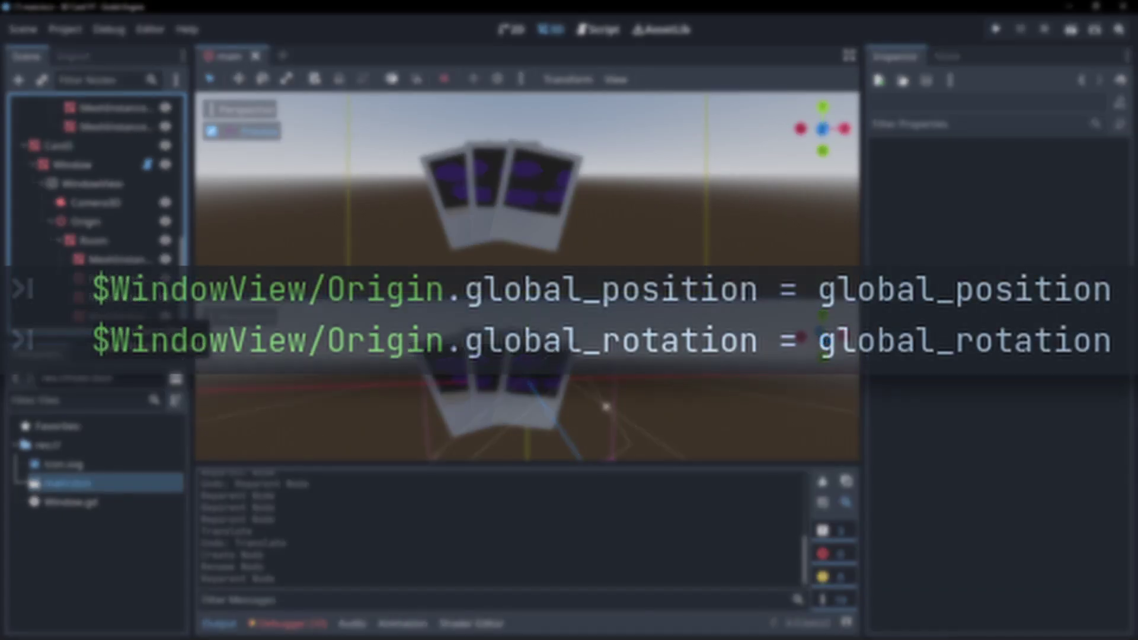